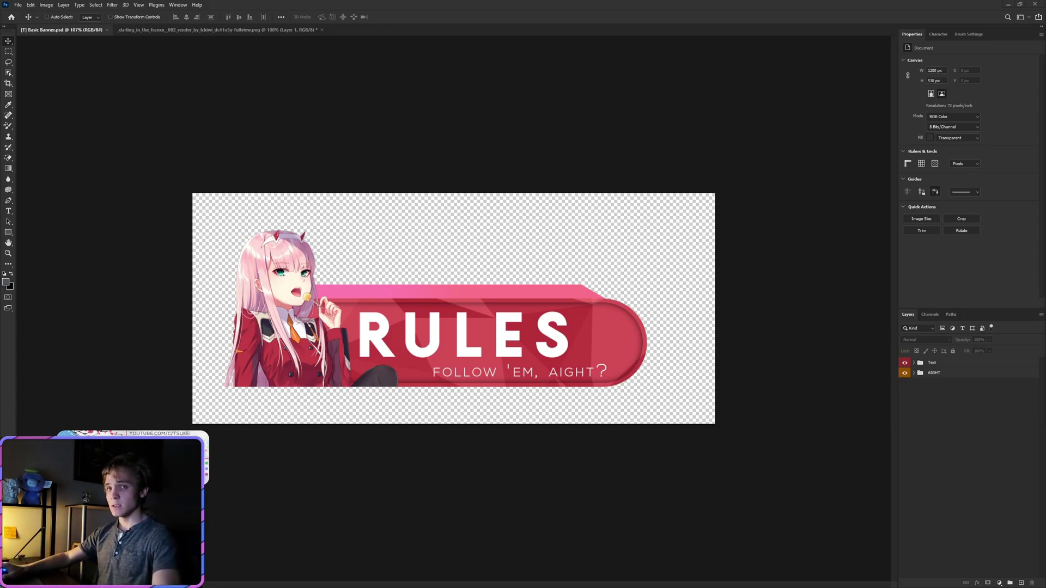
# Create a new 1200 × 530 px document.
pyautogui.click(18, 5)
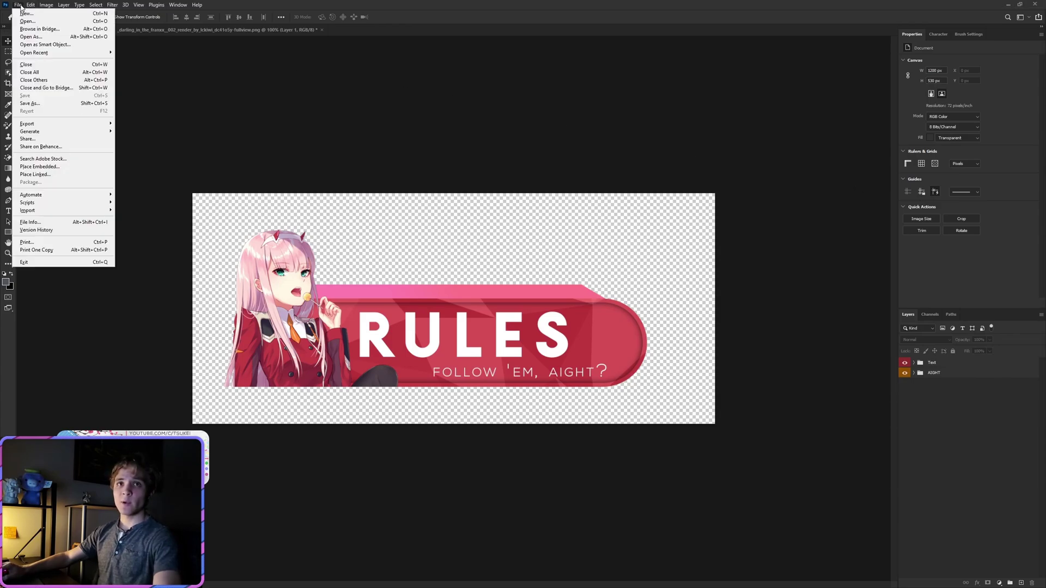
pyautogui.click(24, 13)
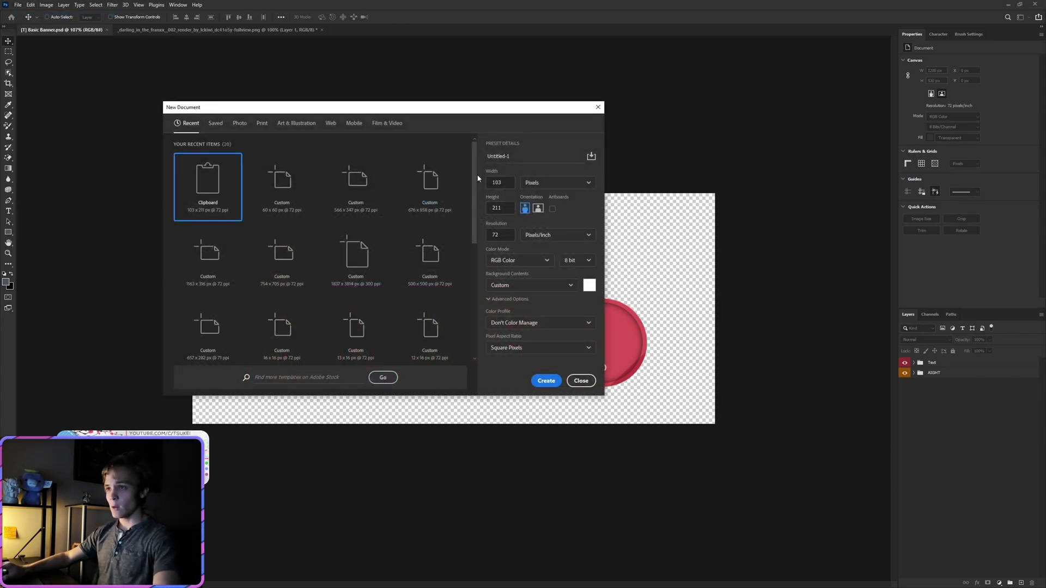
pyautogui.press('BackSpace')
pyautogui.press('BackSpace')
pyautogui.press('BackSpace')
pyautogui.write('1200')
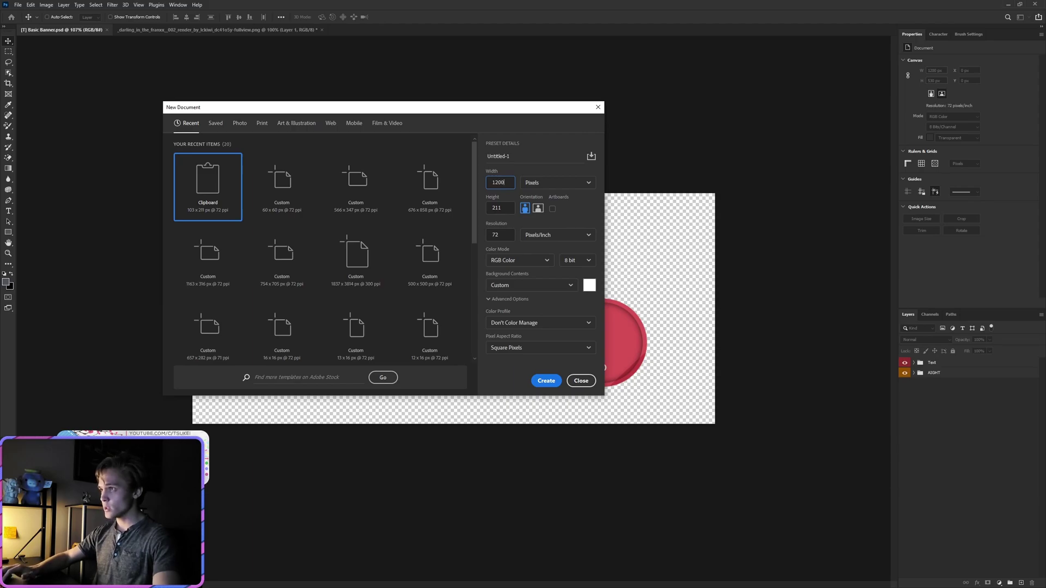
pyautogui.press('Tab')
pyautogui.write('530')
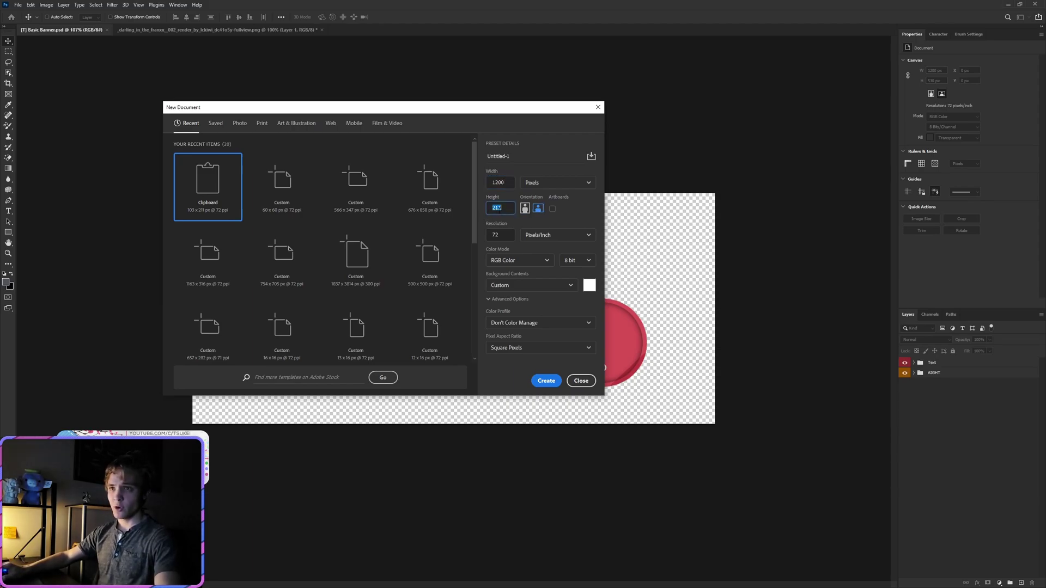
pyautogui.press('Return')
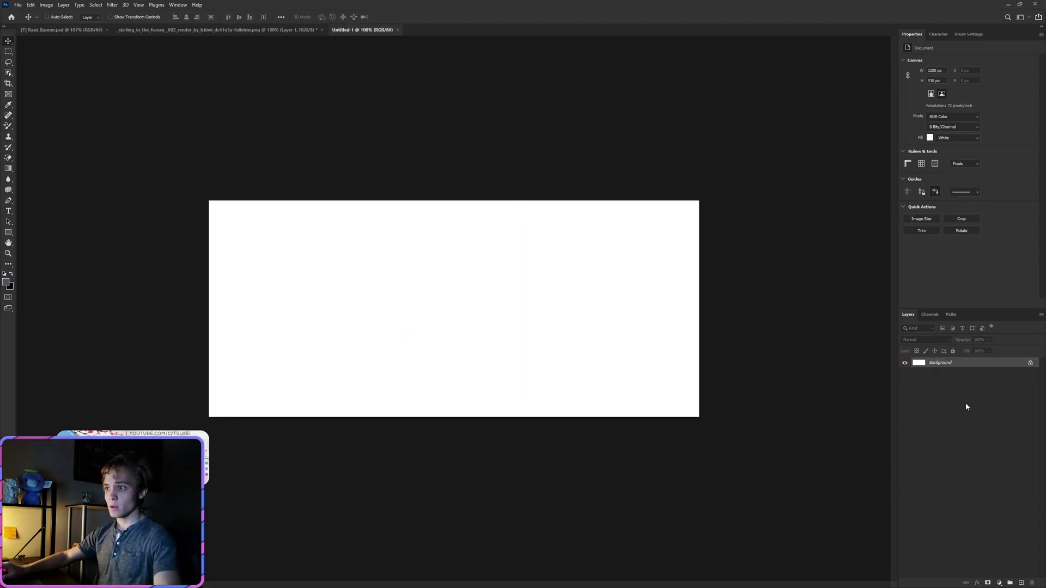
# Add an empty layer and delete the white Background layer.
pyautogui.click(1021, 583)
pyautogui.click(940, 375)
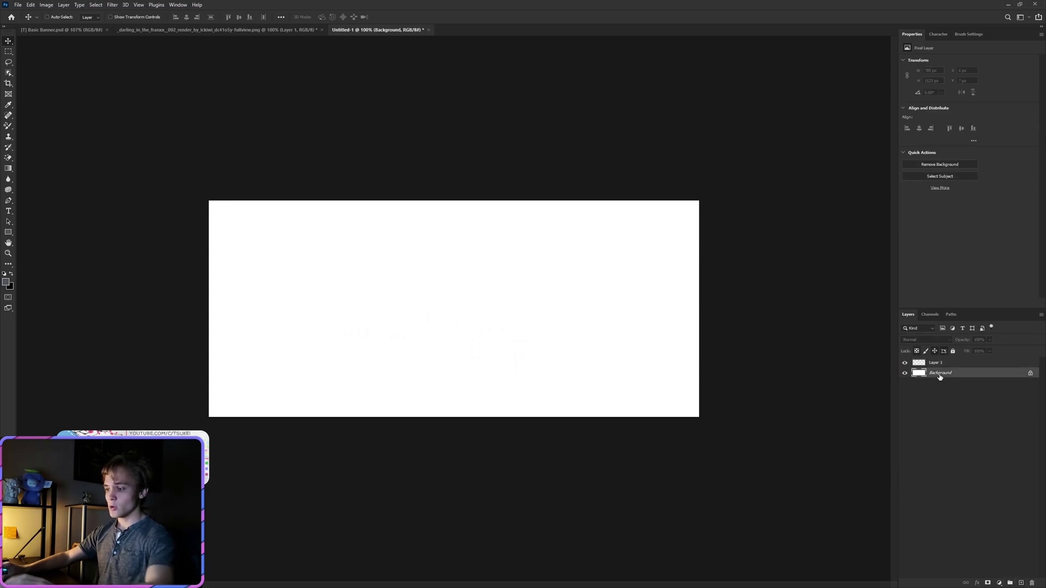
pyautogui.press('Delete')
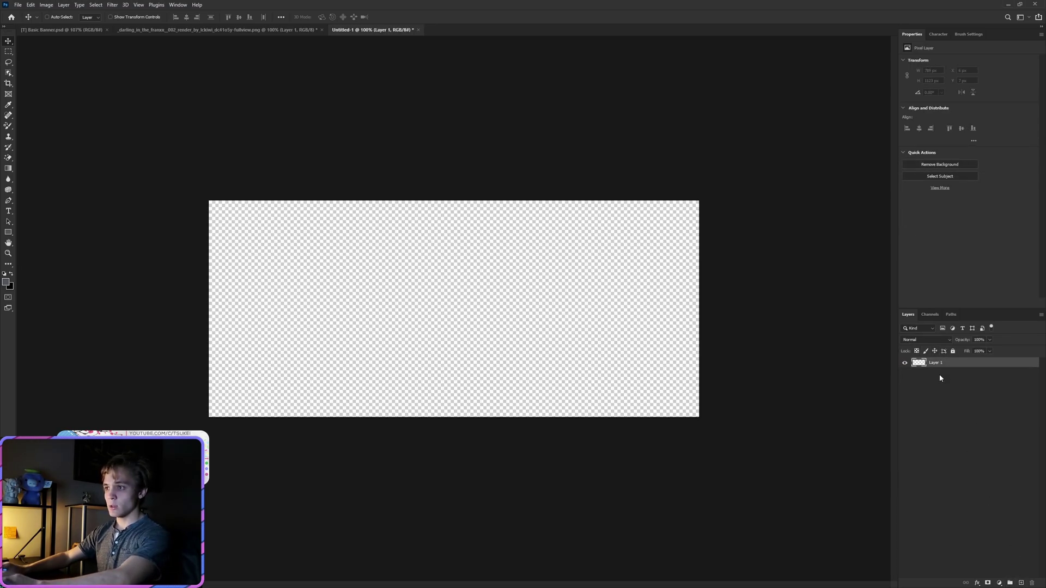
# Draw a rounded rectangle across the lower part of the canvas.
pyautogui.click(8, 232)
pyautogui.click(33, 246)
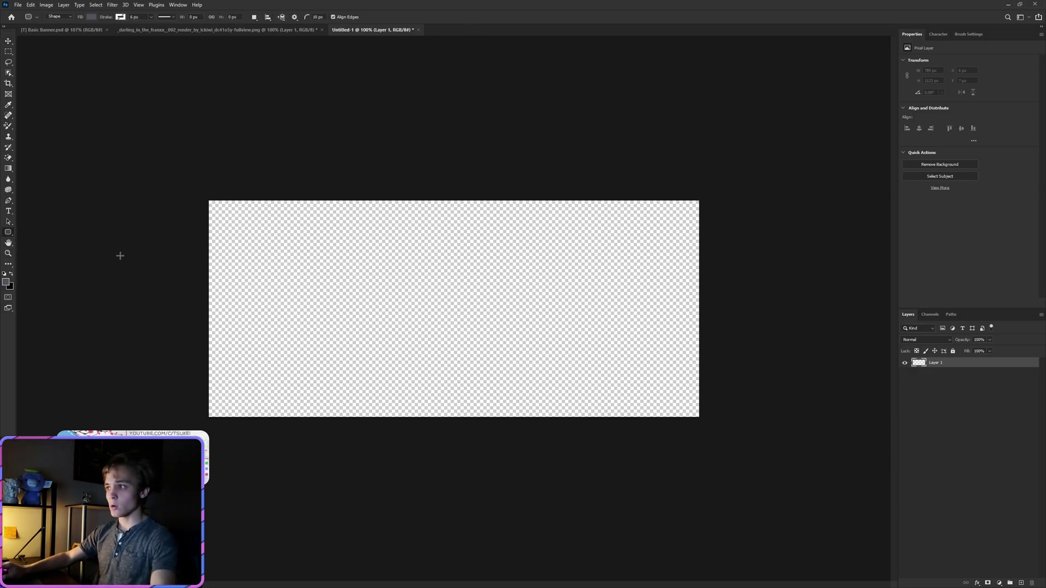
pyautogui.moveTo(279, 290); pyautogui.dragTo(643, 385)
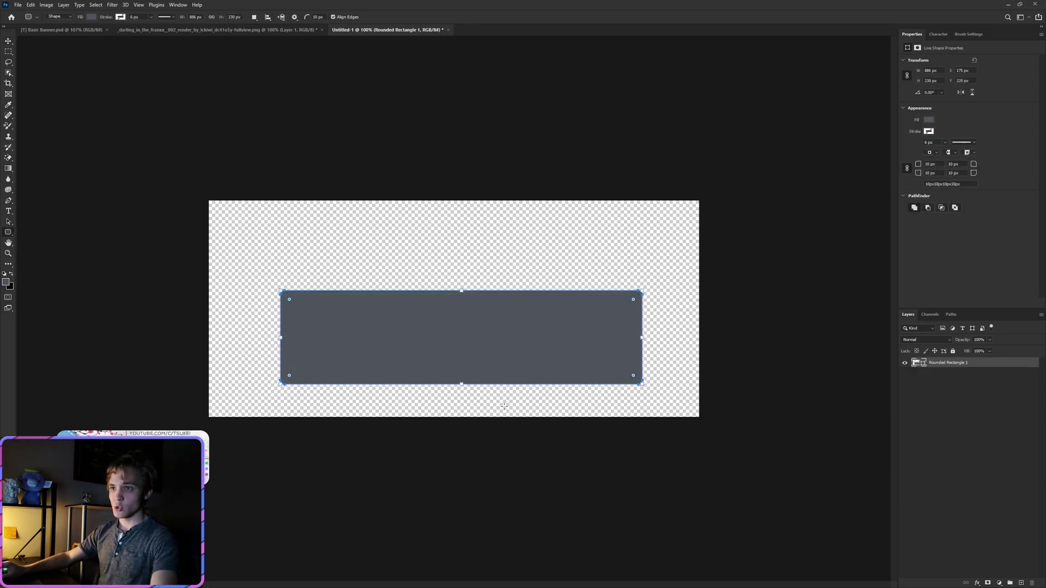
pyautogui.click(10, 232)
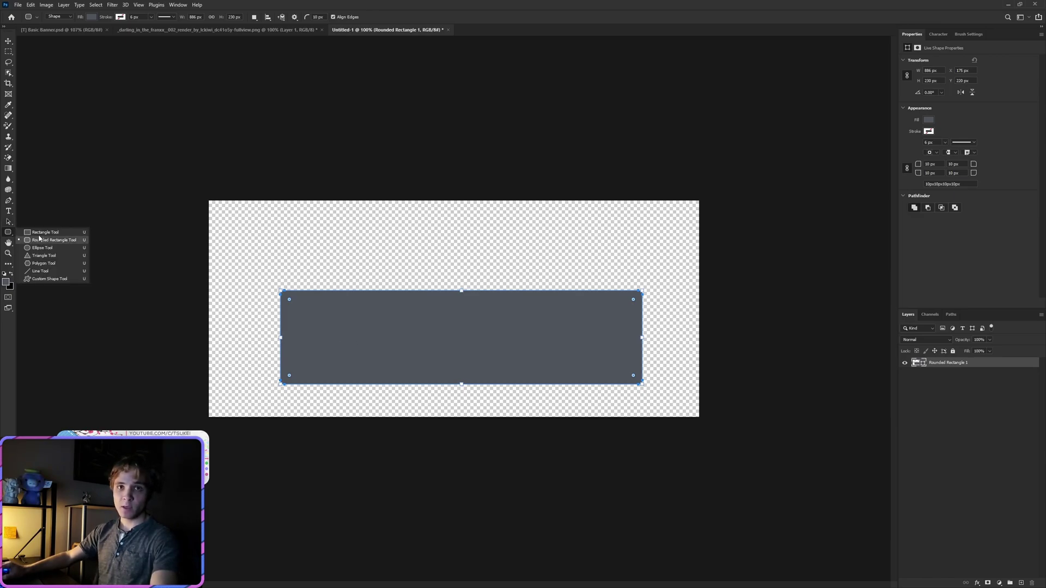
pyautogui.click(8, 236)
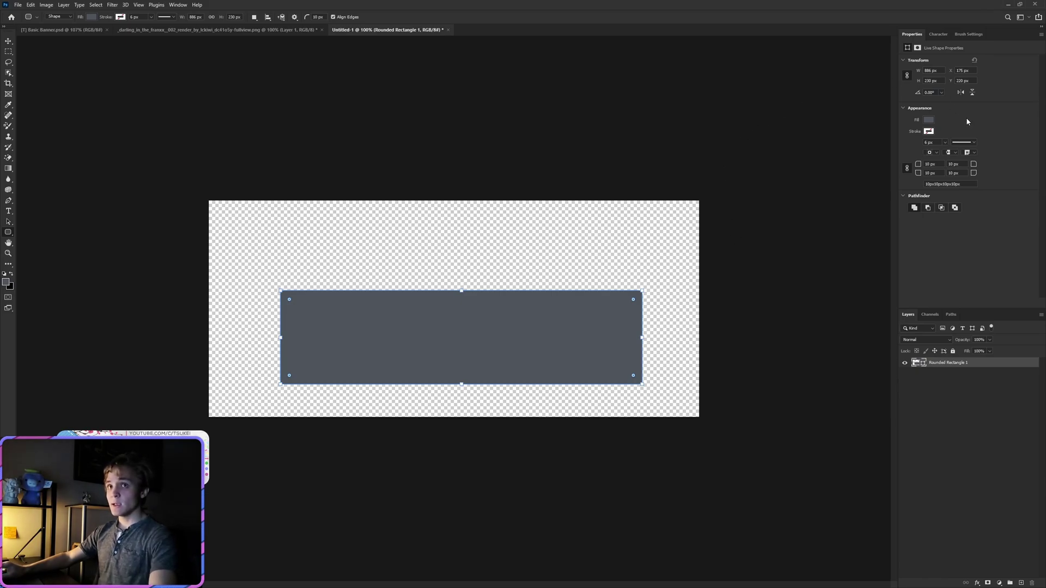
pyautogui.click(176, 5)
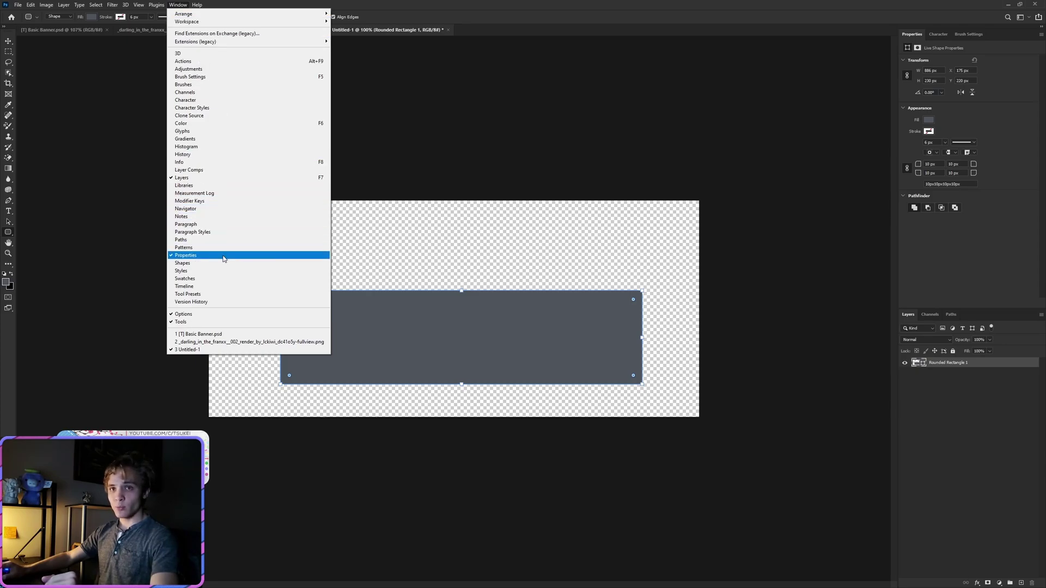
pyautogui.click(392, 163)
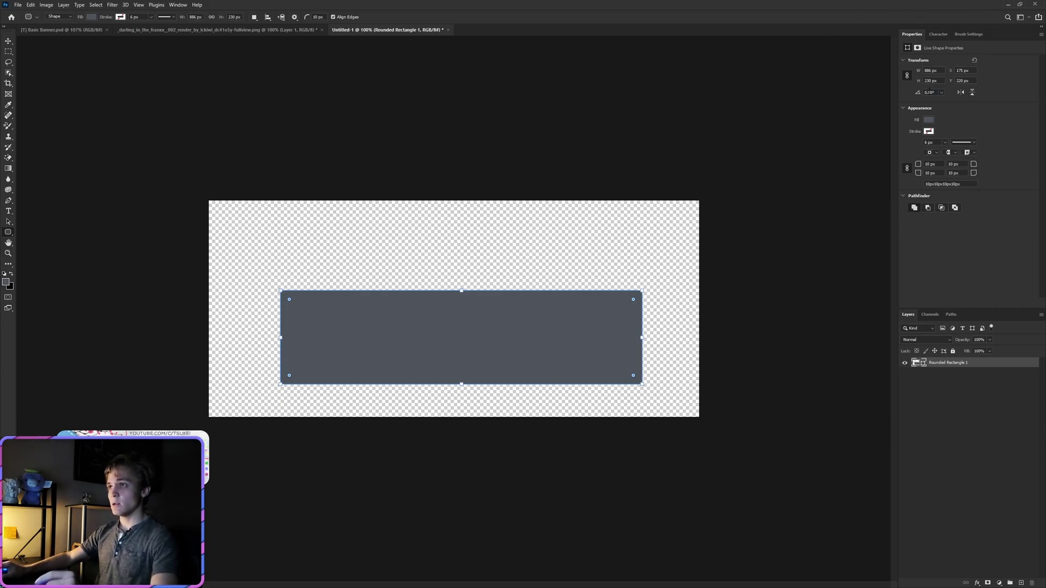
# Size the rounded rectangle to 950 × 200 px in Properties.
pyautogui.click(930, 71)
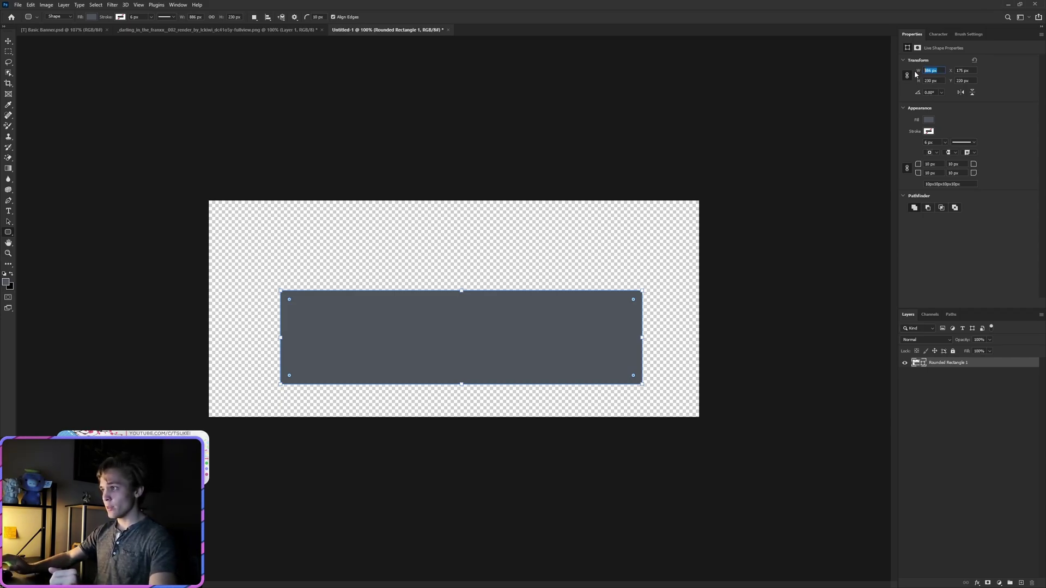
pyautogui.write('950')
pyautogui.press('Return')
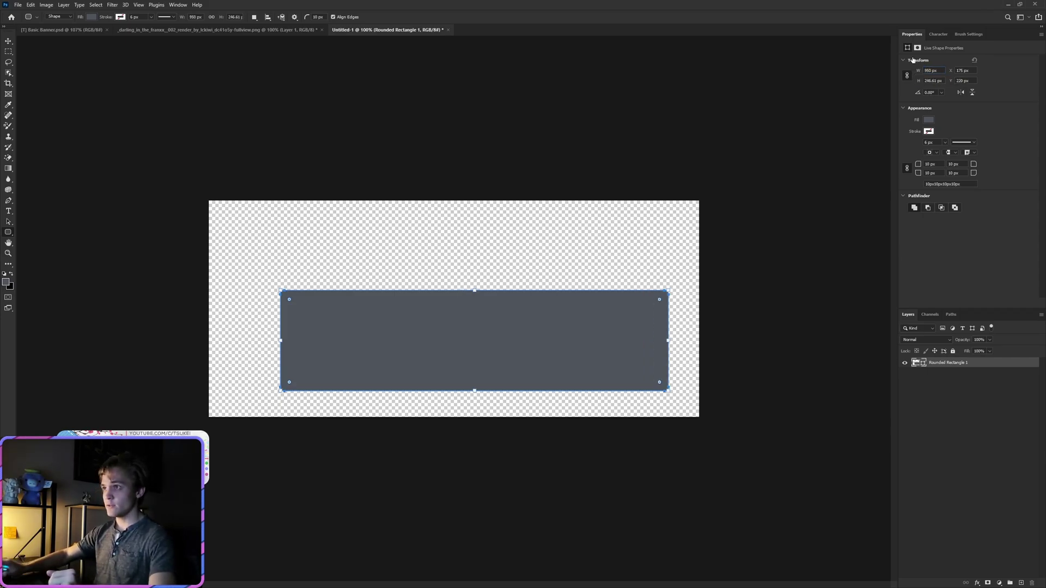
pyautogui.click(943, 82)
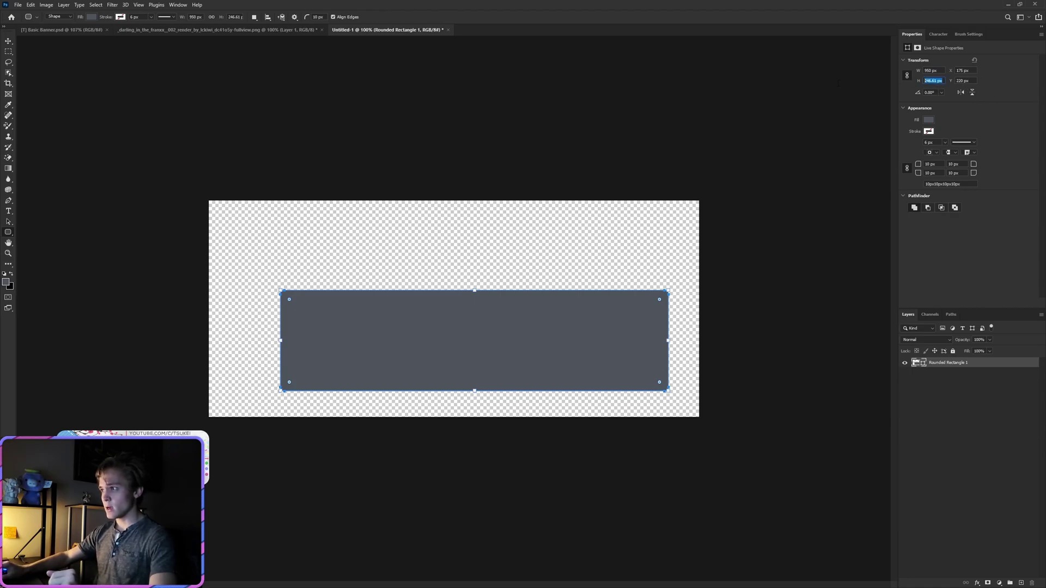
pyautogui.write('200')
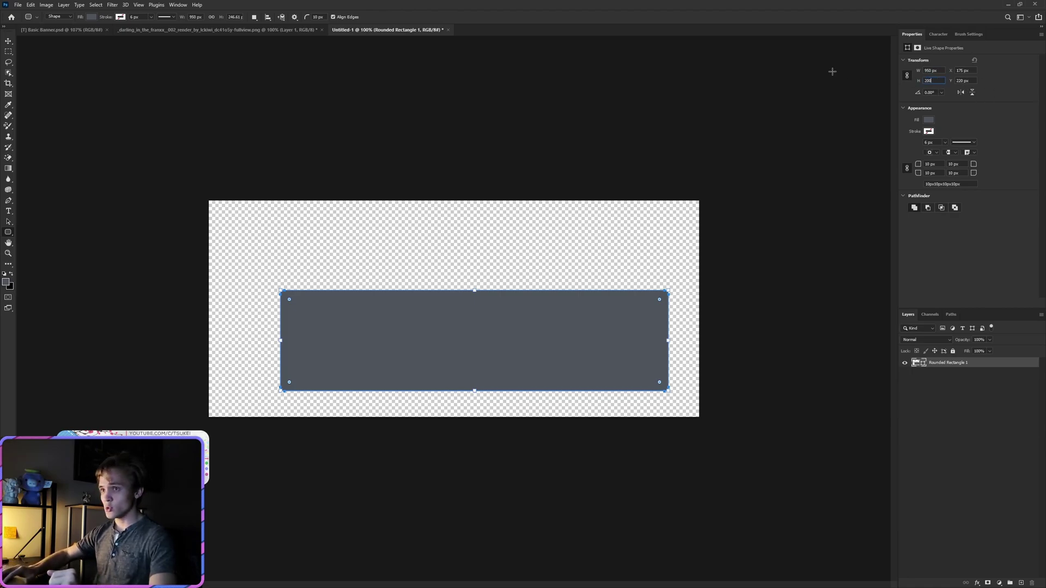
pyautogui.press('Return')
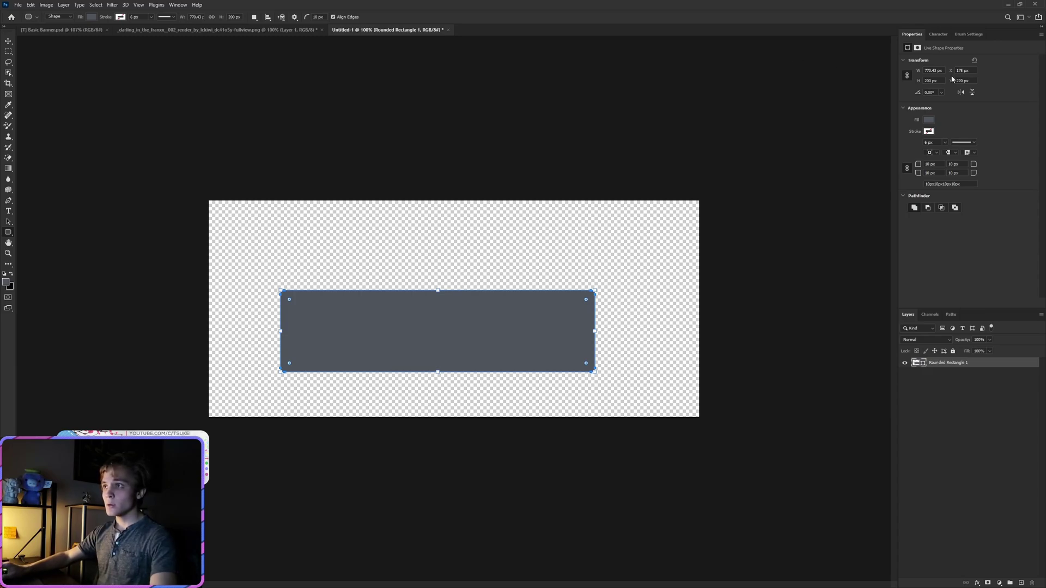
pyautogui.click(932, 70)
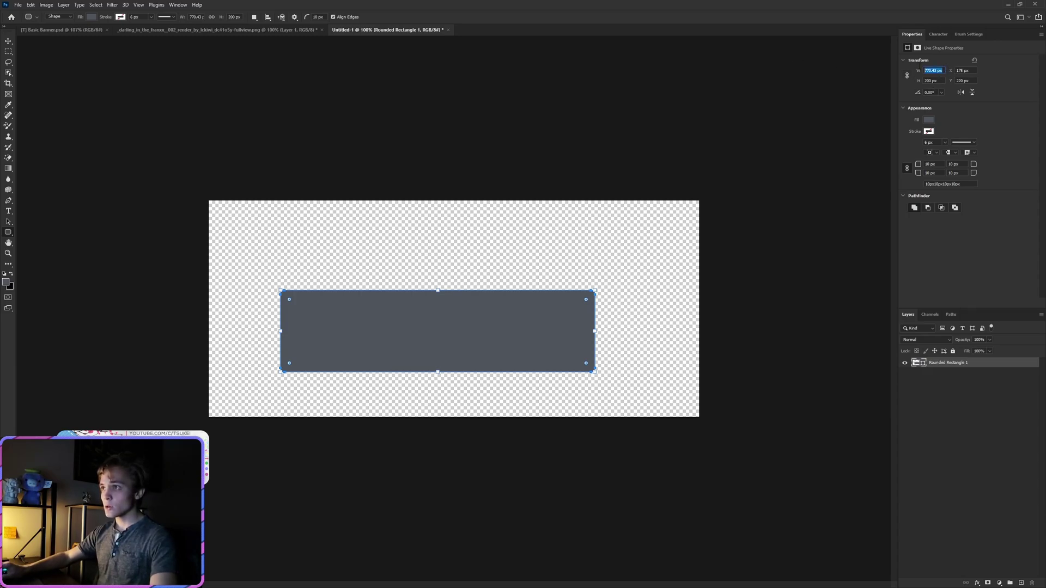
pyautogui.write('950')
pyautogui.press('Return')
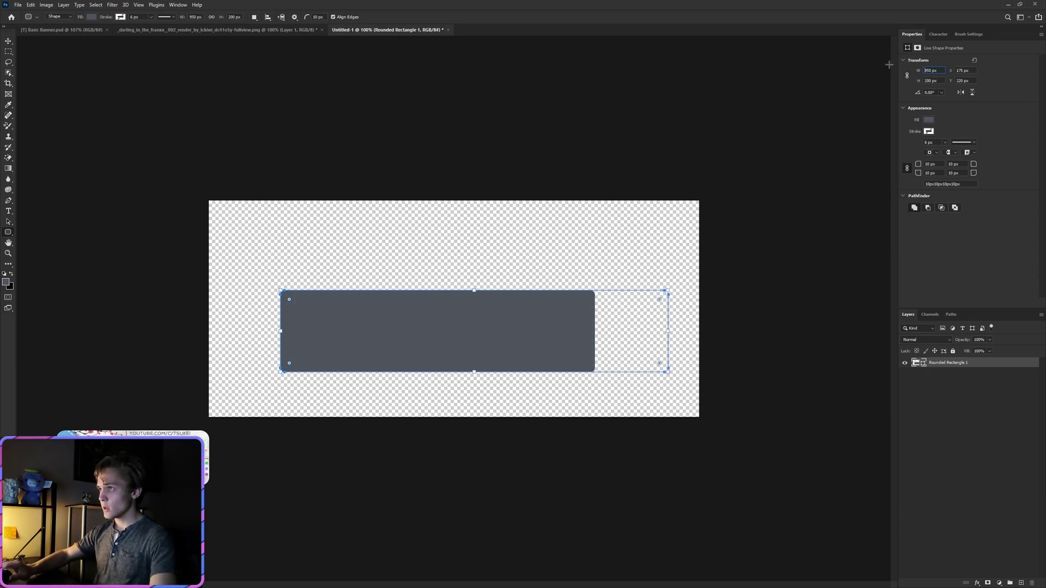
# Move the rectangle left and down and set its corner radius to 100 px.
pyautogui.click(8, 42)
pyautogui.moveTo(448, 321); pyautogui.dragTo(431, 330)
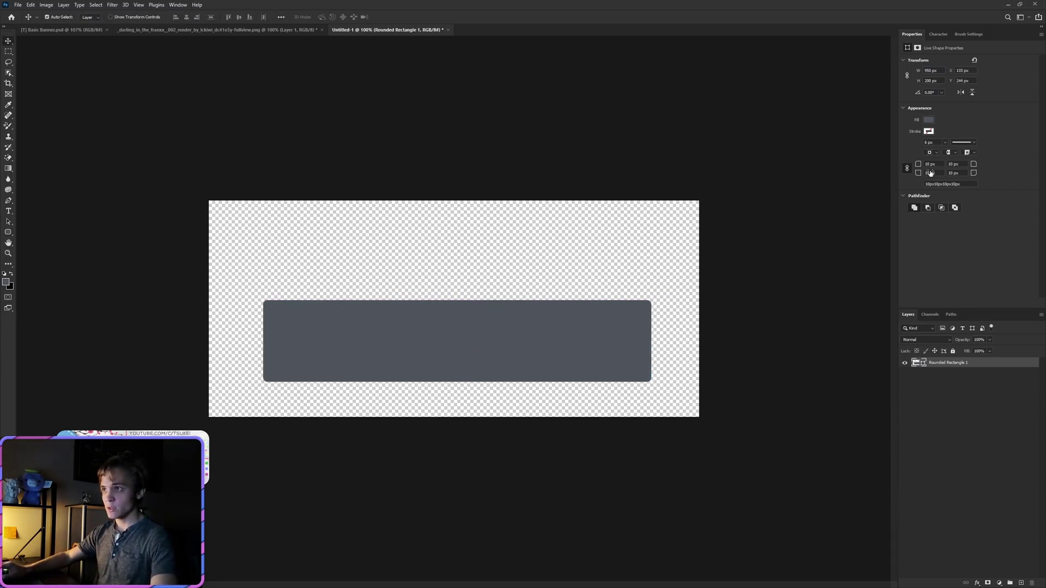
pyautogui.moveTo(929, 169); pyautogui.dragTo(1011, 168)
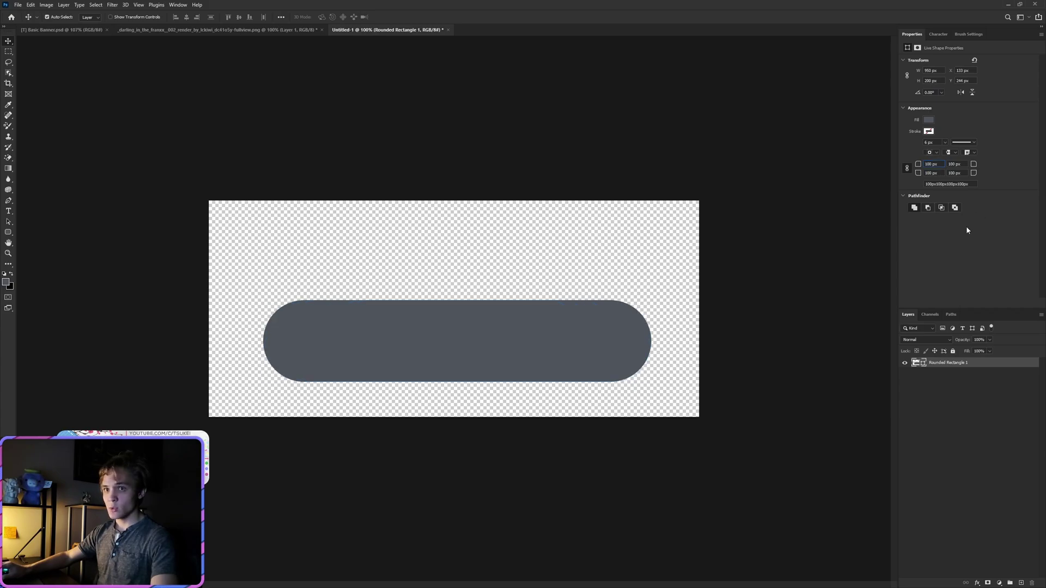
pyautogui.press('Return')
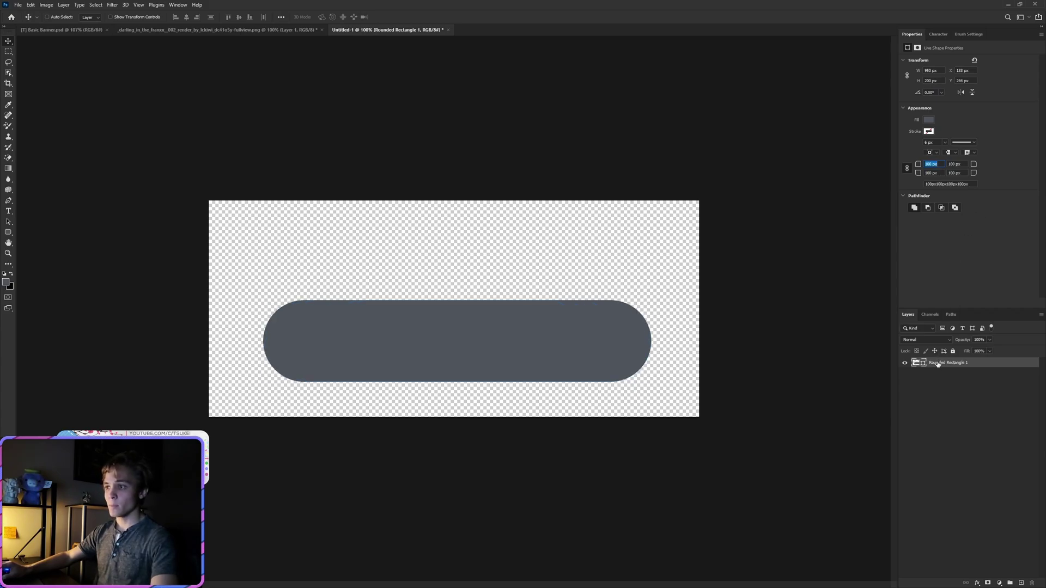
# Drag the anime girl render into the banner, scale it to about 60%, and position it left over the pill.
pyautogui.click(158, 30)
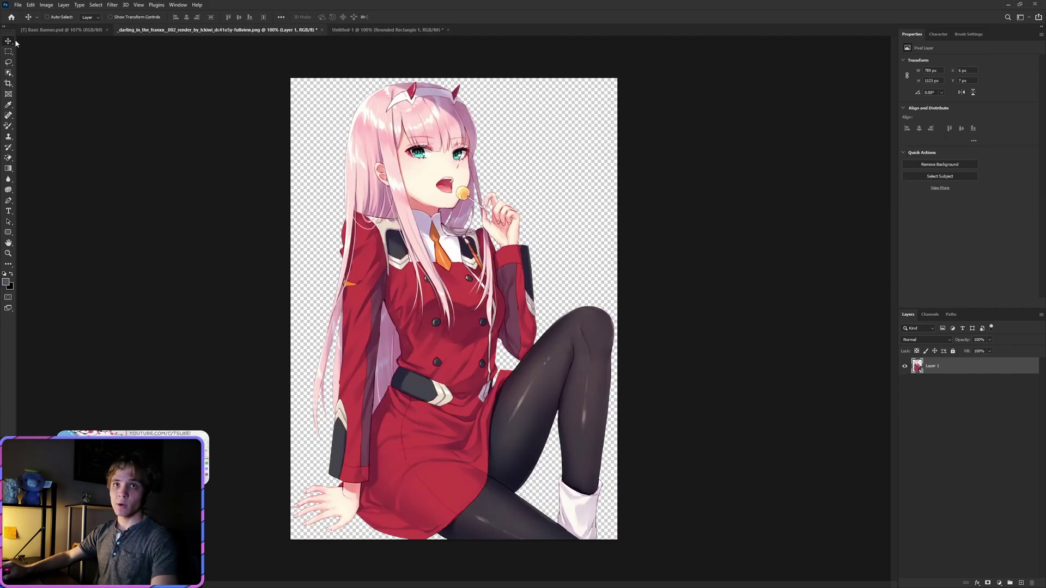
pyautogui.moveTo(409, 167); pyautogui.dragTo(370, 290)
pyautogui.hotkey('ctrl', 't')
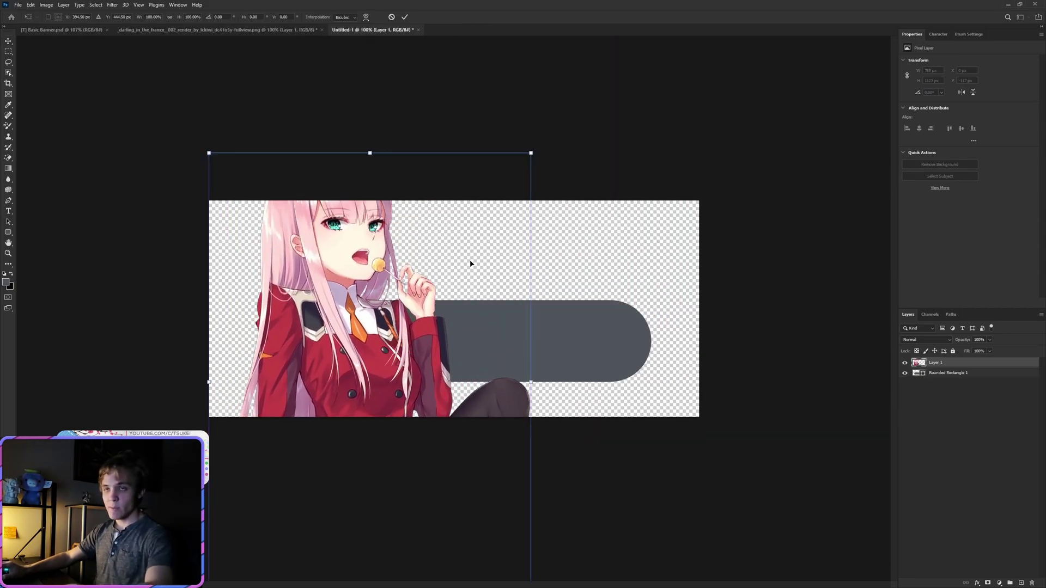
pyautogui.moveTo(531, 153); pyautogui.dragTo(422, 308)
pyautogui.moveTo(327, 418); pyautogui.dragTo(343, 328)
pyautogui.moveTo(437, 217); pyautogui.dragTo(418, 244)
pyautogui.moveTo(335, 390); pyautogui.dragTo(336, 378)
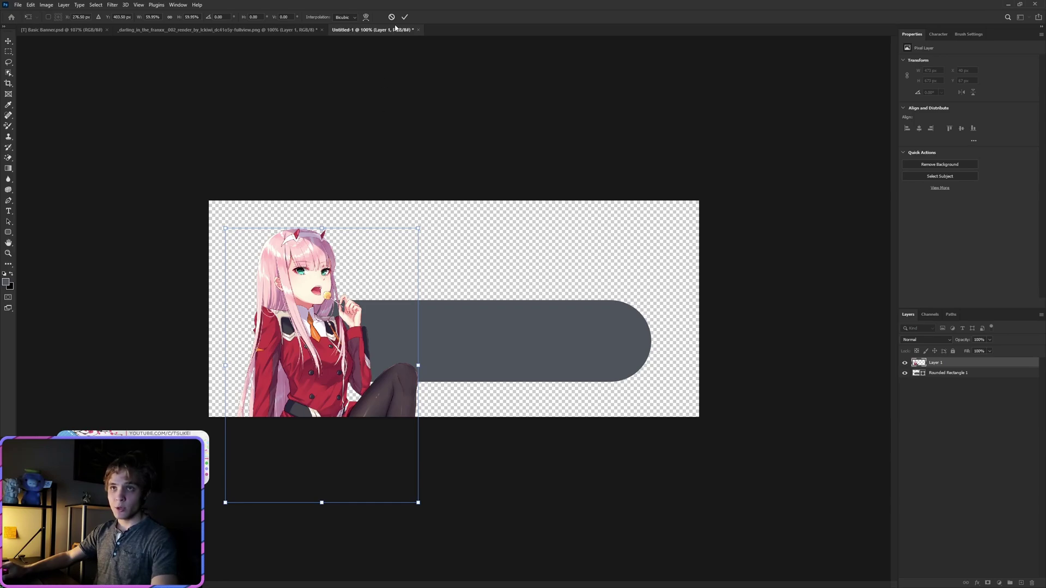
pyautogui.click(404, 17)
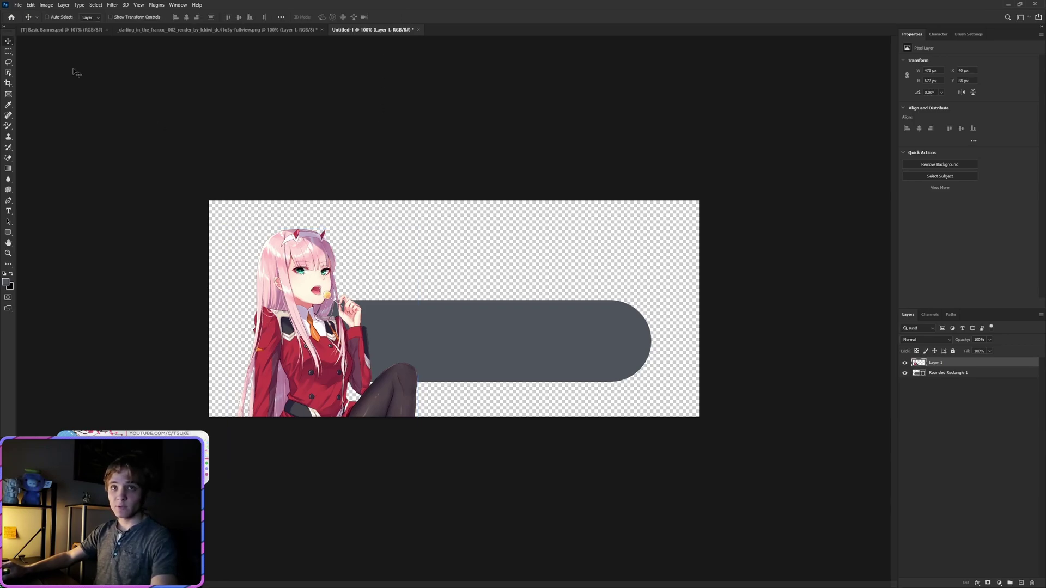
# Copy the character's upper portion to a new layer and delete the original character layer.
pyautogui.click(5, 52)
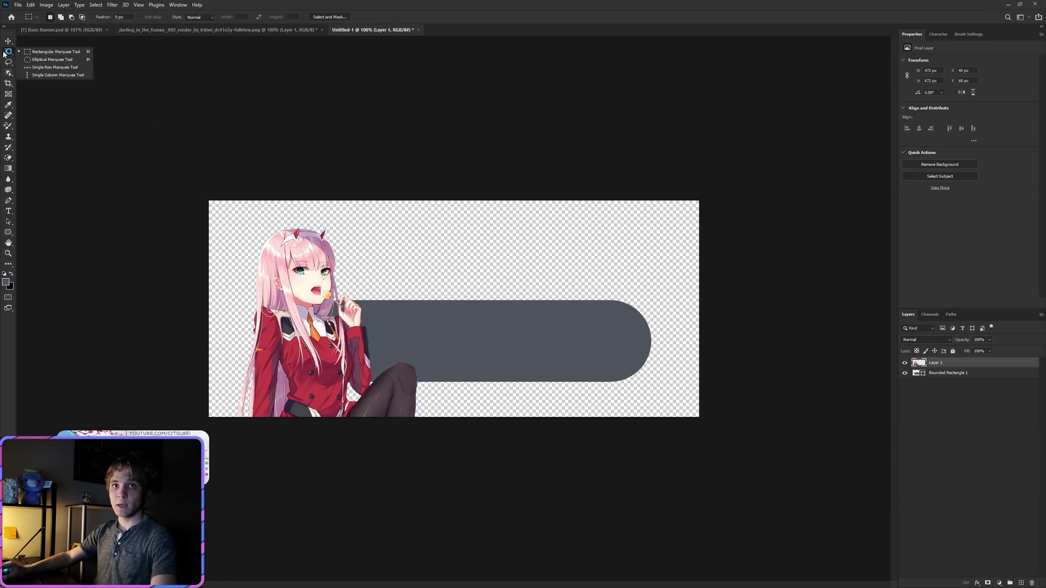
pyautogui.click(54, 52)
pyautogui.moveTo(221, 209); pyautogui.dragTo(458, 406)
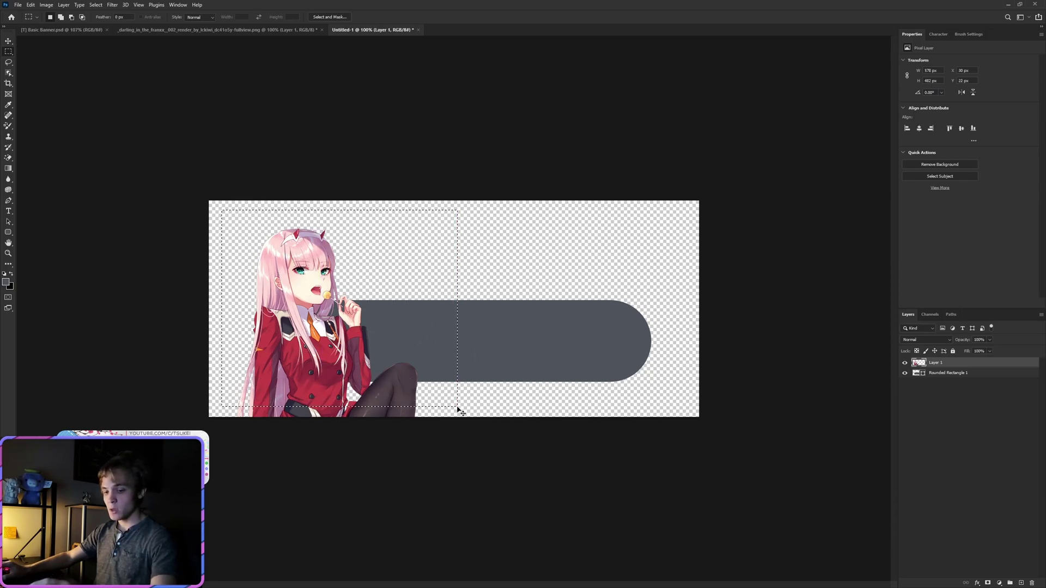
pyautogui.hotkey('ctrl', 'j')
pyautogui.click(937, 373)
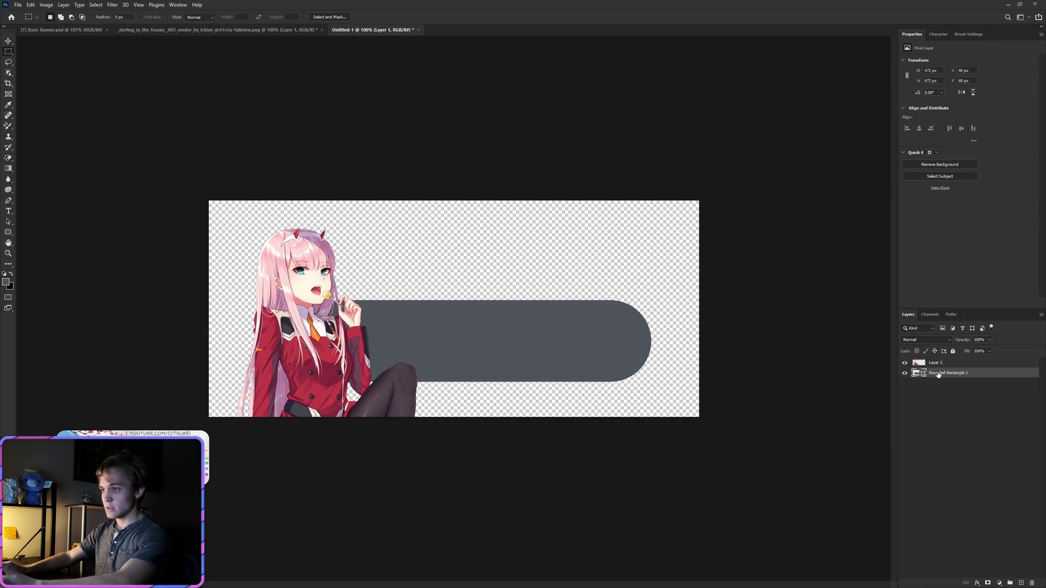
pyautogui.press('Delete')
pyautogui.click(938, 365)
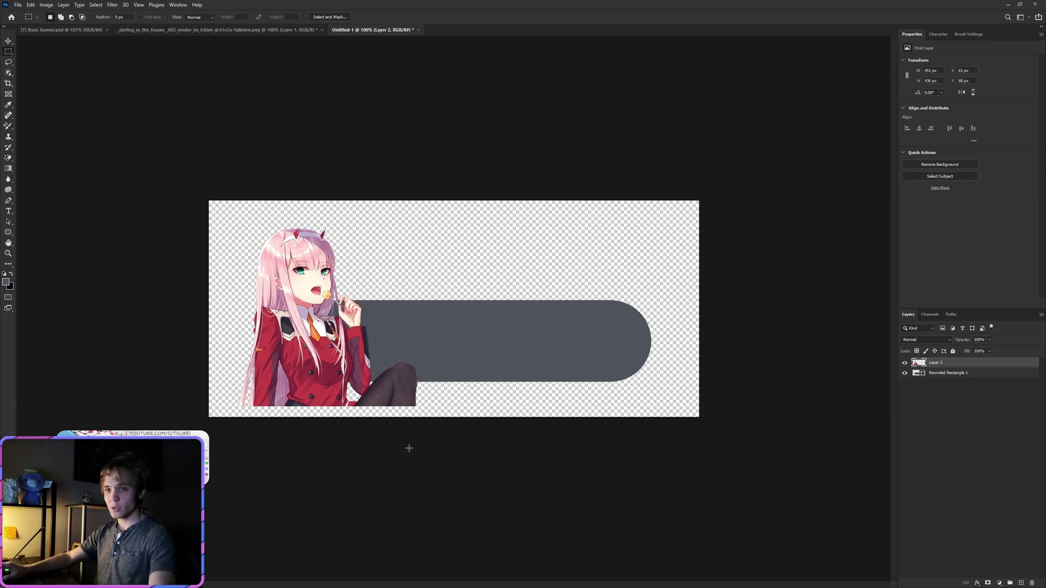
# Select the character's legs below the grey pill's bottom edge.
pyautogui.scroll(8, 385, 415)
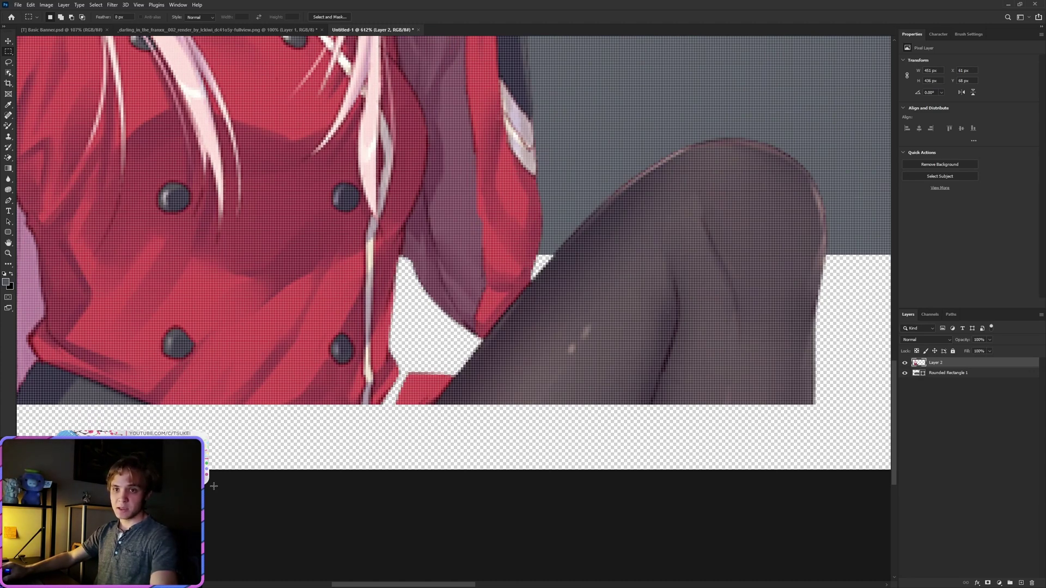
pyautogui.scroll(-8, 249, 446)
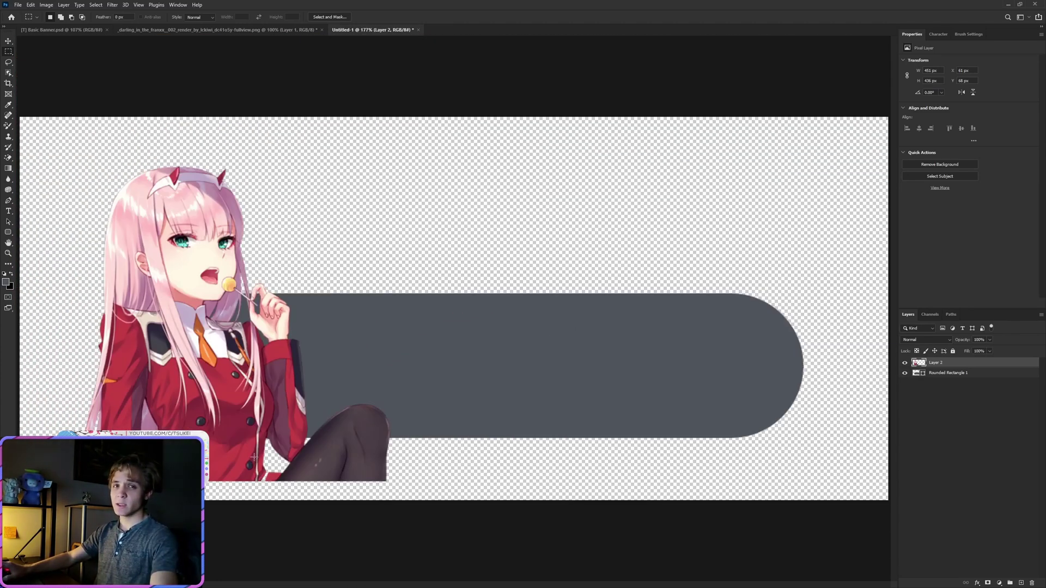
pyautogui.scroll(4, 376, 348)
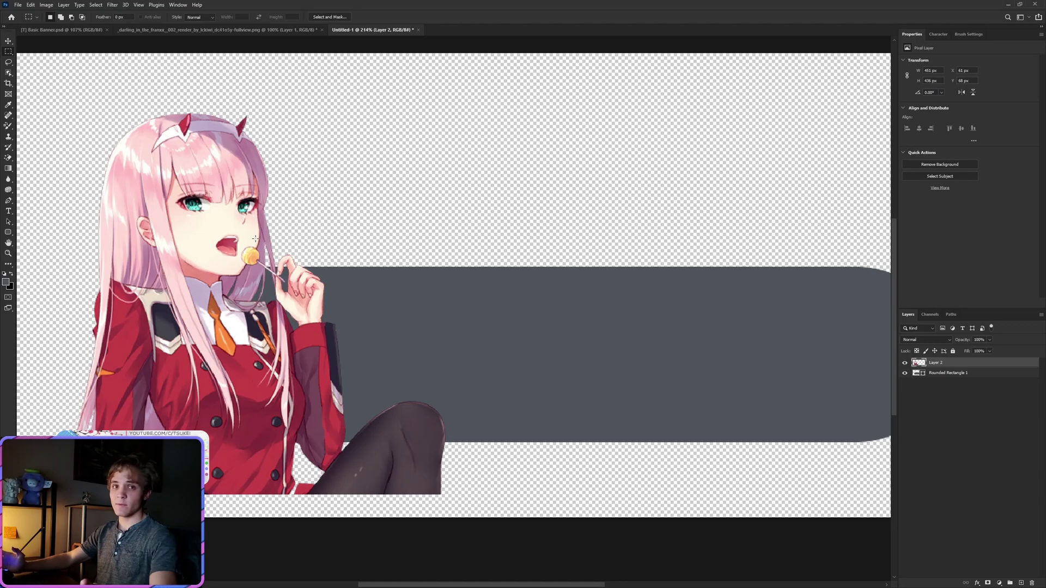
pyautogui.scroll(-2, 291, 265)
pyautogui.moveTo(37, 516); pyautogui.dragTo(496, 415)
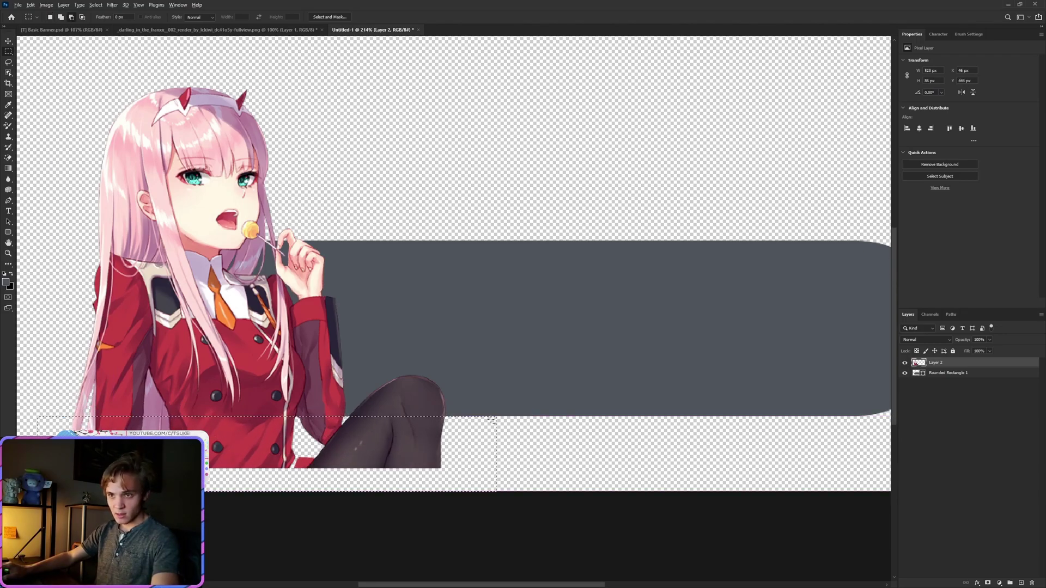
pyautogui.scroll(8, 474, 401)
pyautogui.scroll(-9, 469, 394)
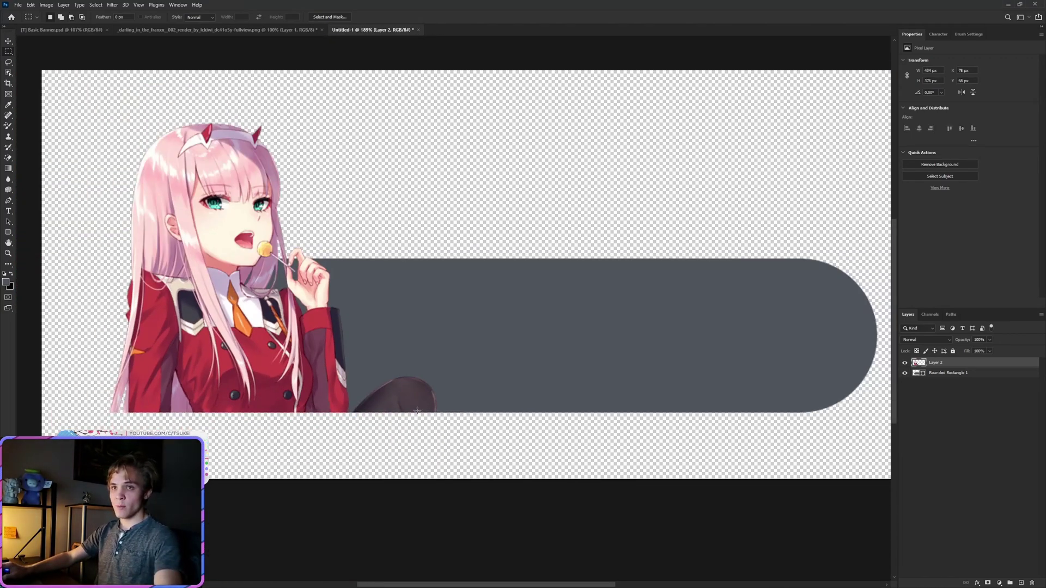
pyautogui.scroll(-3, 402, 403)
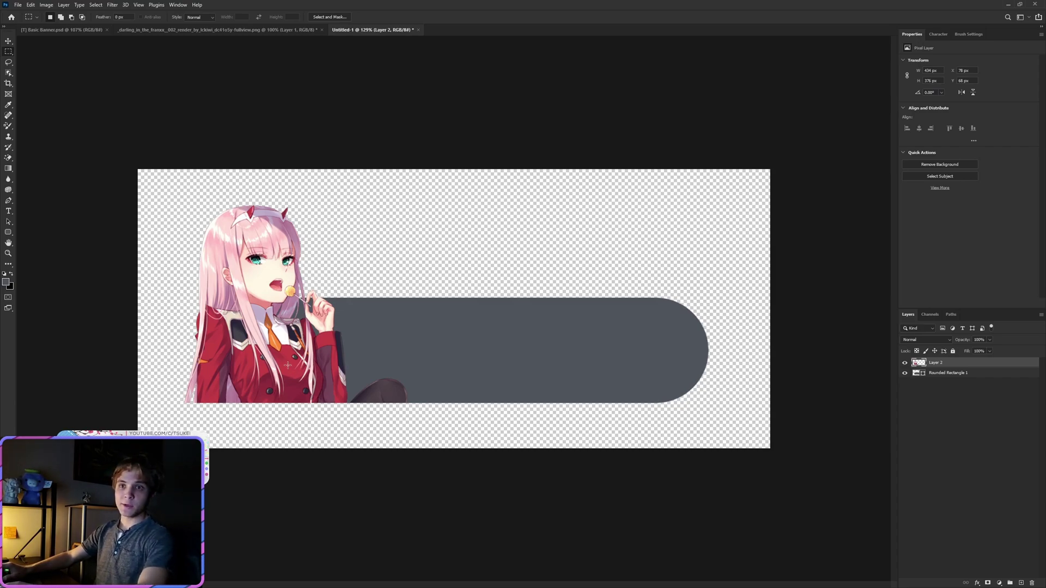
# Sample the jacket's red and lighten the foreground colour to d8535a.
pyautogui.press('i')
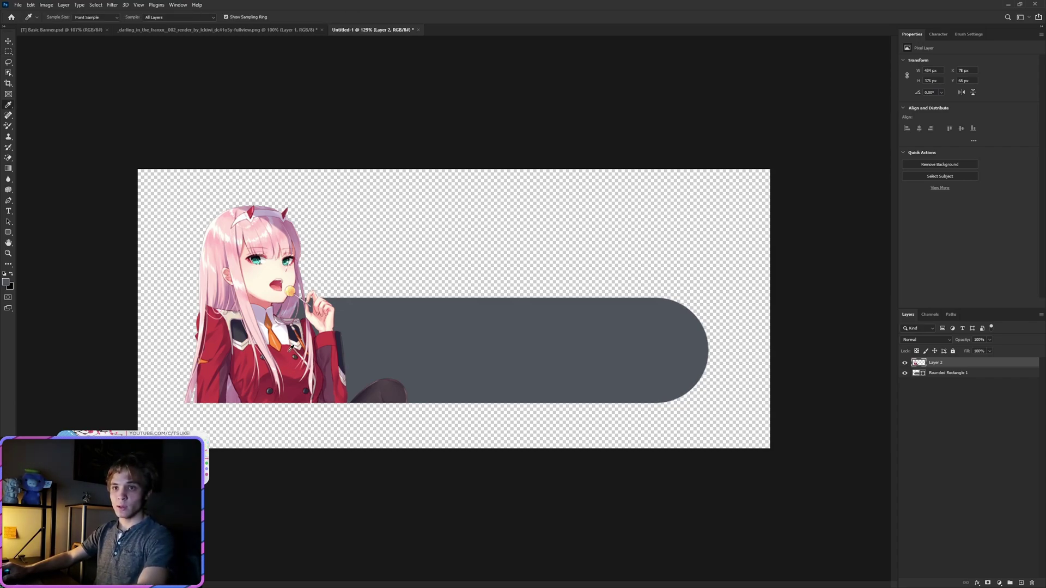
pyautogui.moveTo(292, 362)
pyautogui.mouseDown()
pyautogui.moveTo(293, 376)
pyautogui.moveTo(291, 344)
pyautogui.mouseUp()
pyautogui.click(5, 282)
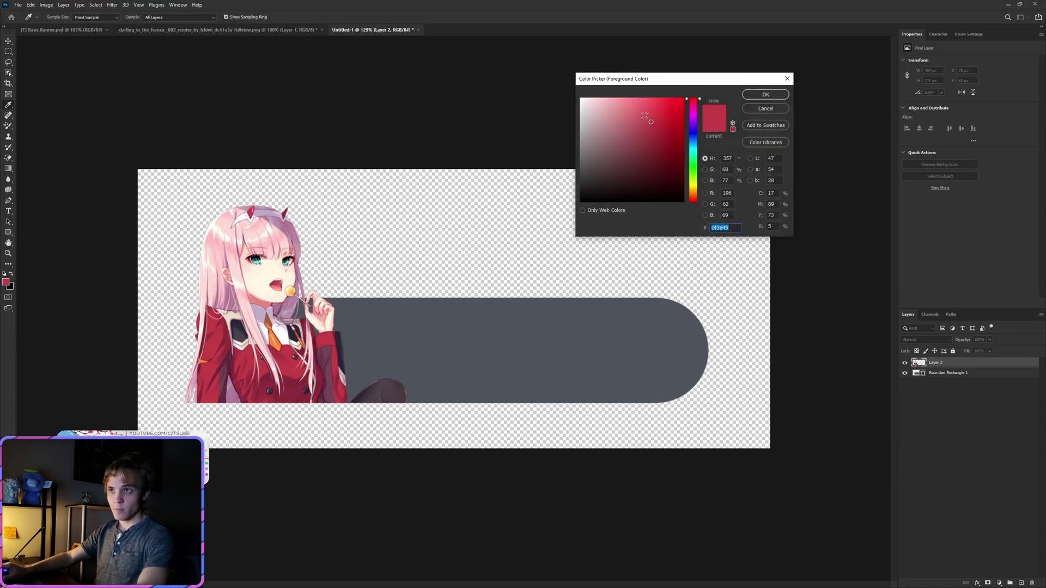
pyautogui.click(644, 114)
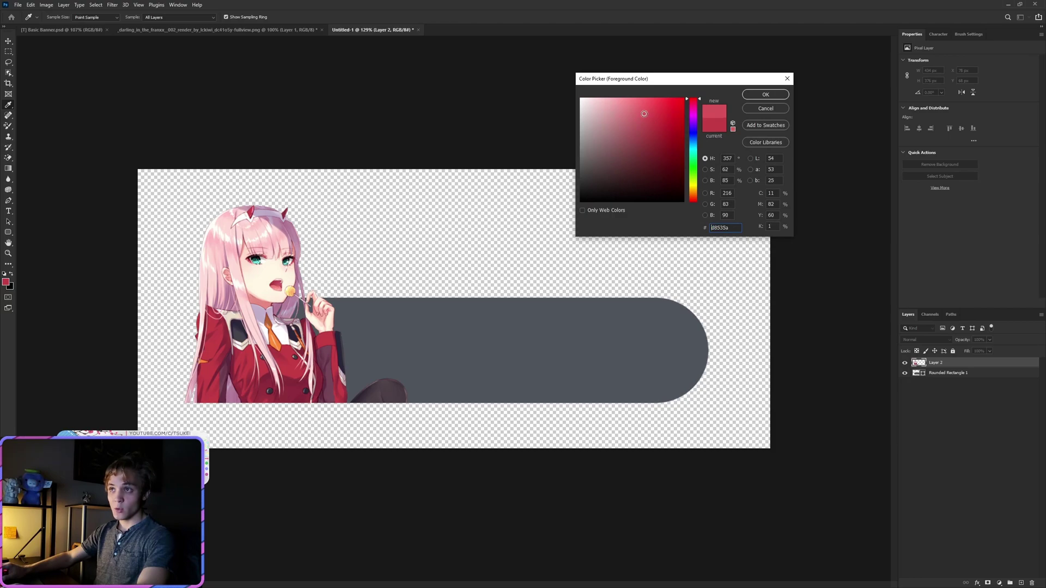
pyautogui.click(765, 95)
# Fill the pill shape with the lighter red.
pyautogui.press('m')
pyautogui.click(945, 373)
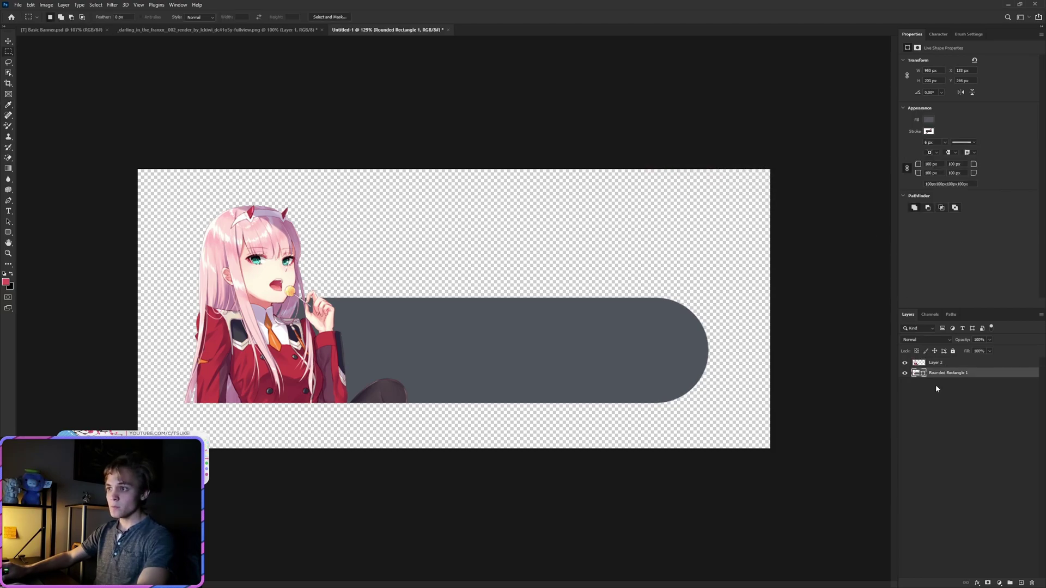
pyautogui.click(927, 120)
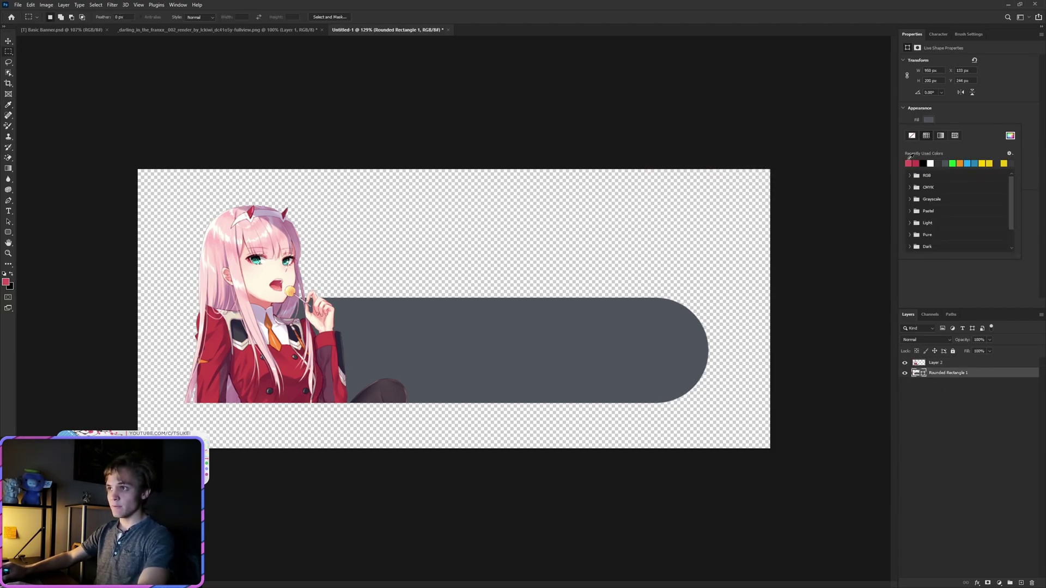
pyautogui.click(908, 163)
pyautogui.click(937, 400)
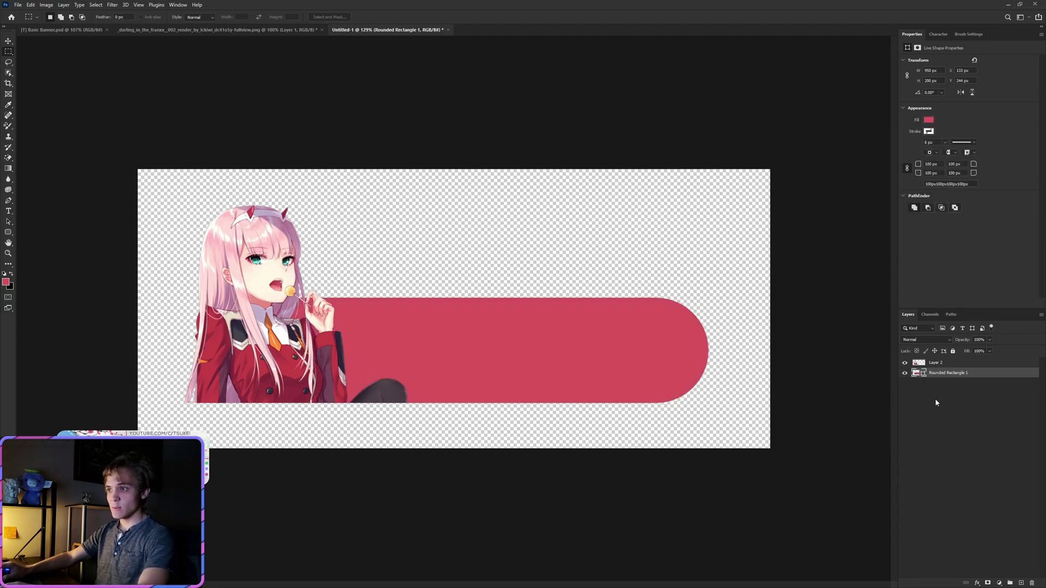
# Rename the pill layer 'Base' and the character layer 'Model', then group them.
pyautogui.doubleClick(958, 371)
pyautogui.write('Base')
pyautogui.press('Return')
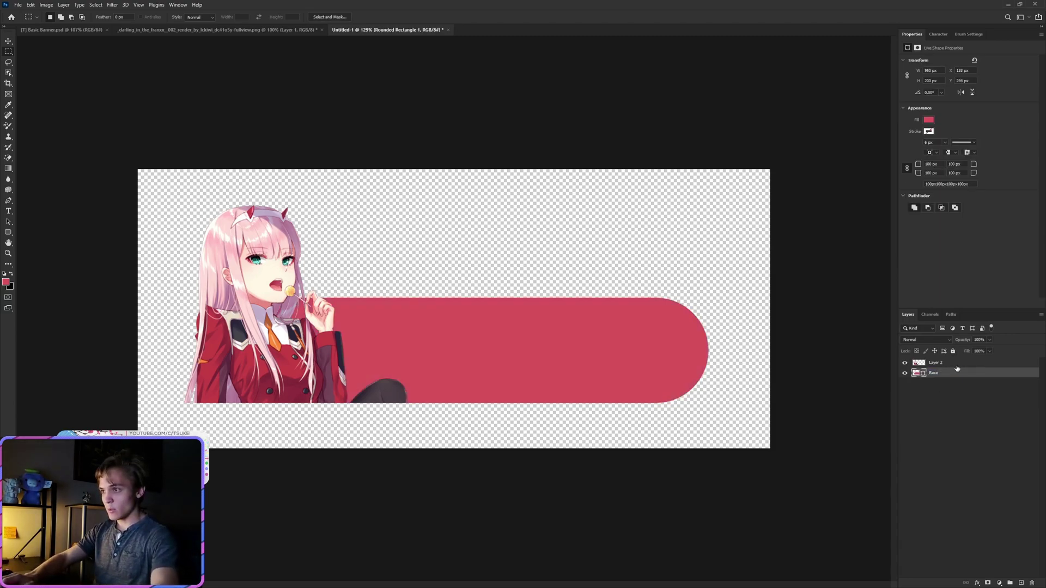
pyautogui.doubleClick(936, 362)
pyautogui.write('Model')
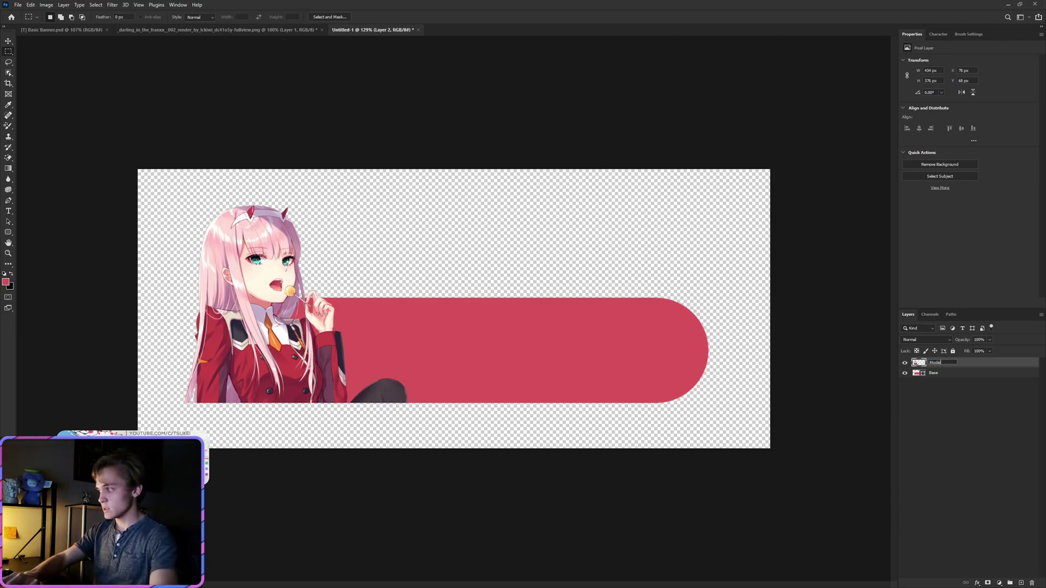
pyautogui.press('Return')
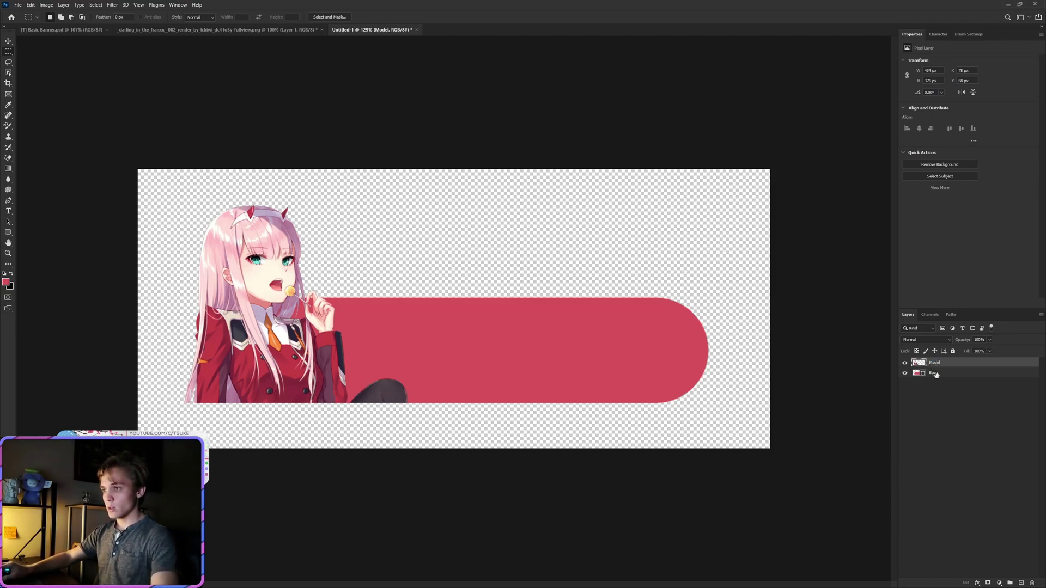
pyautogui.click(936, 374)
pyautogui.hotkey('ctrl', 'g')
pyautogui.doubleClick(935, 363)
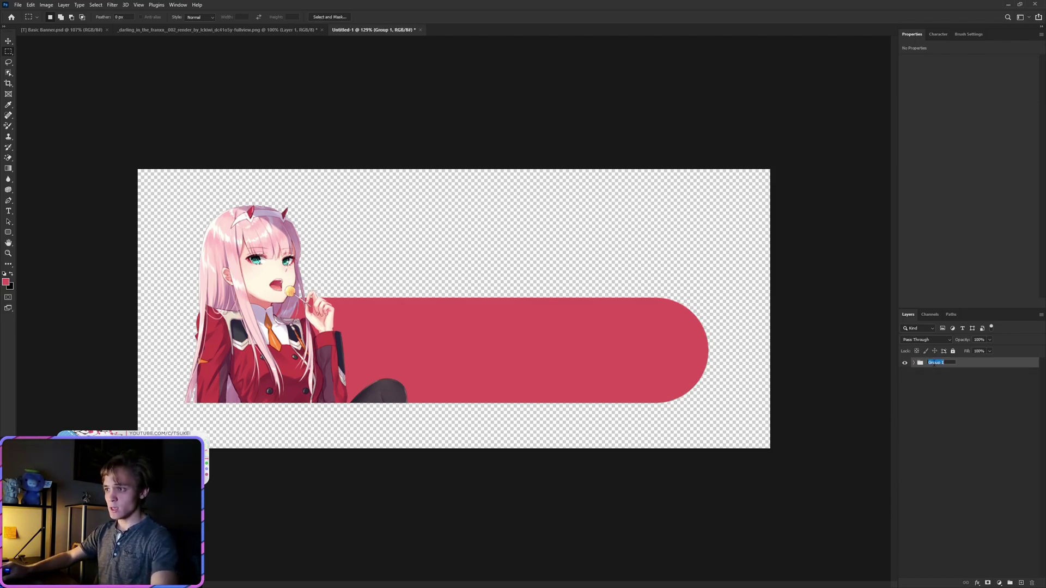
# Name the group 'Base Area' and give it an orange colour label.
pyautogui.write('Ba')
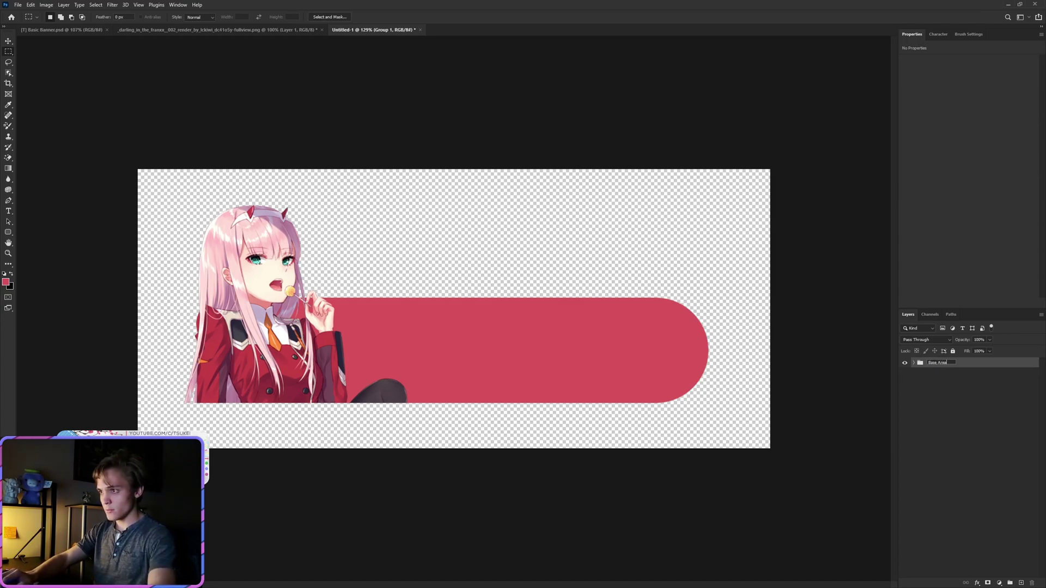
pyautogui.write('se Area')
pyautogui.press('Return')
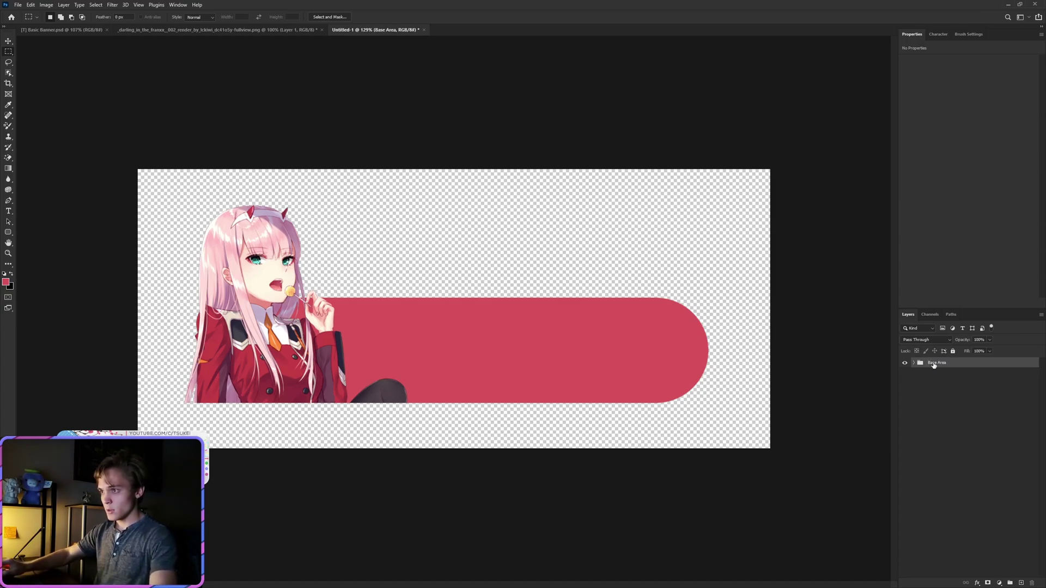
pyautogui.rightClick(904, 364)
pyautogui.click(927, 400)
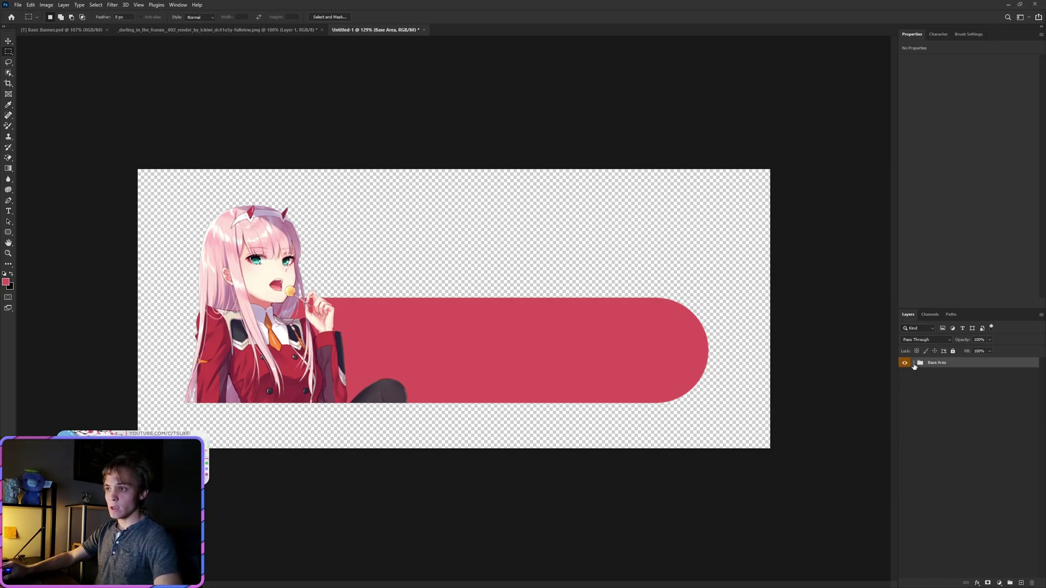
# Expand the group and make the low-poly Layer 1 visible.
pyautogui.click(914, 363)
pyautogui.click(942, 383)
pyautogui.click(905, 383)
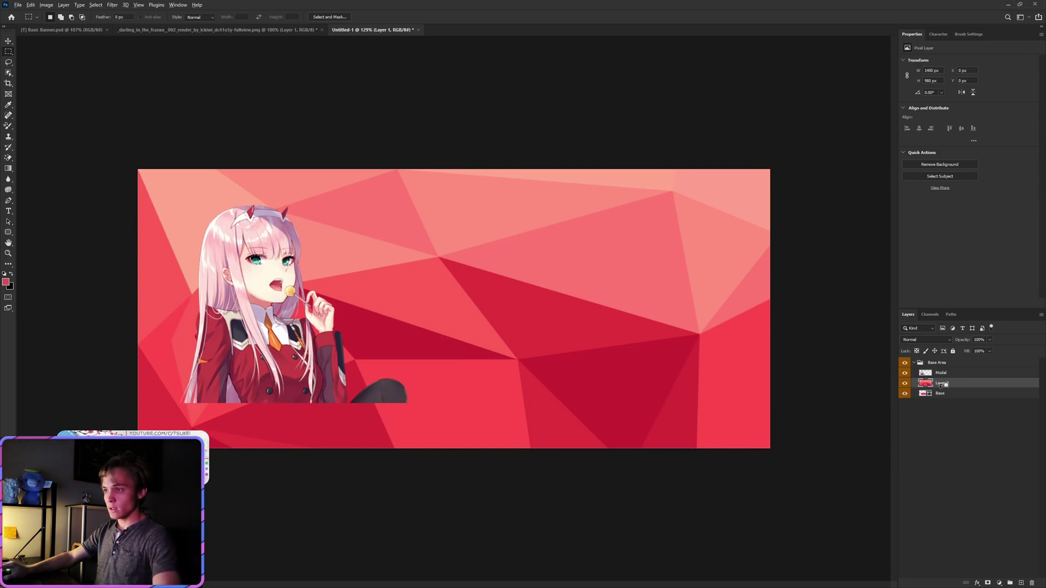
# Create a clipping mask so the low-poly layer is clipped to the pill.
pyautogui.keyDown('alt'); pyautogui.click(941, 387); pyautogui.keyUp('alt')
pyautogui.keyDown('alt'); pyautogui.click(941, 387); pyautogui.keyUp('alt')
pyautogui.rightClick(950, 384)
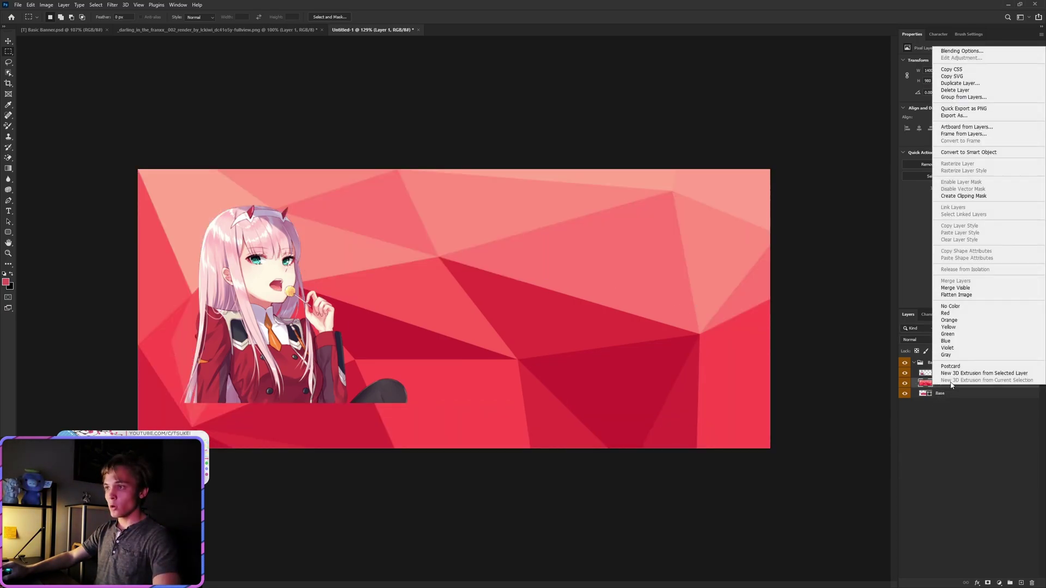
pyautogui.click(963, 196)
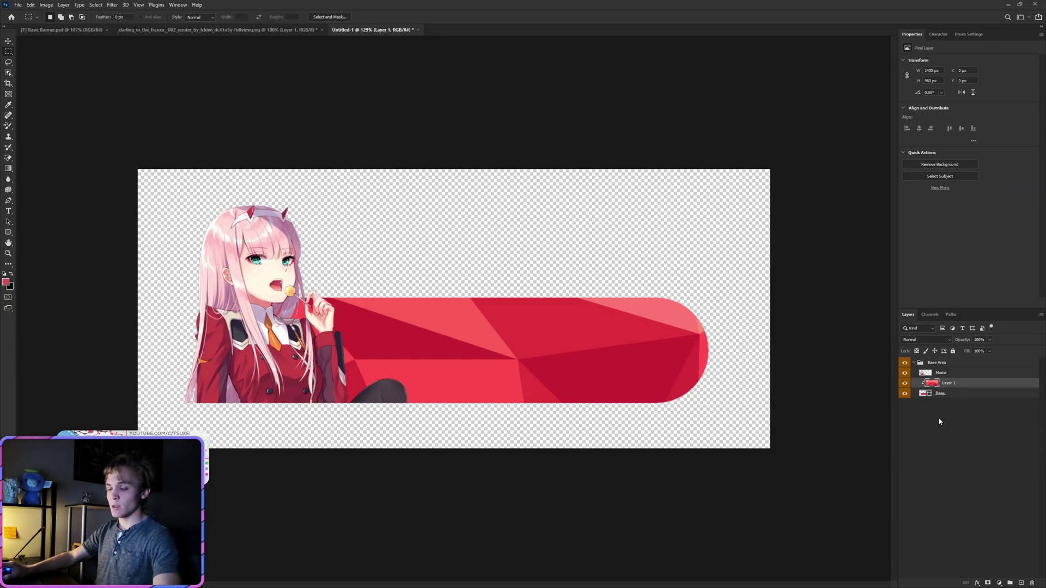
# Scale the low-poly texture to about 63% and shift it down and right.
pyautogui.hotkey('ctrl', 't')
pyautogui.scroll(-5, 343, 428)
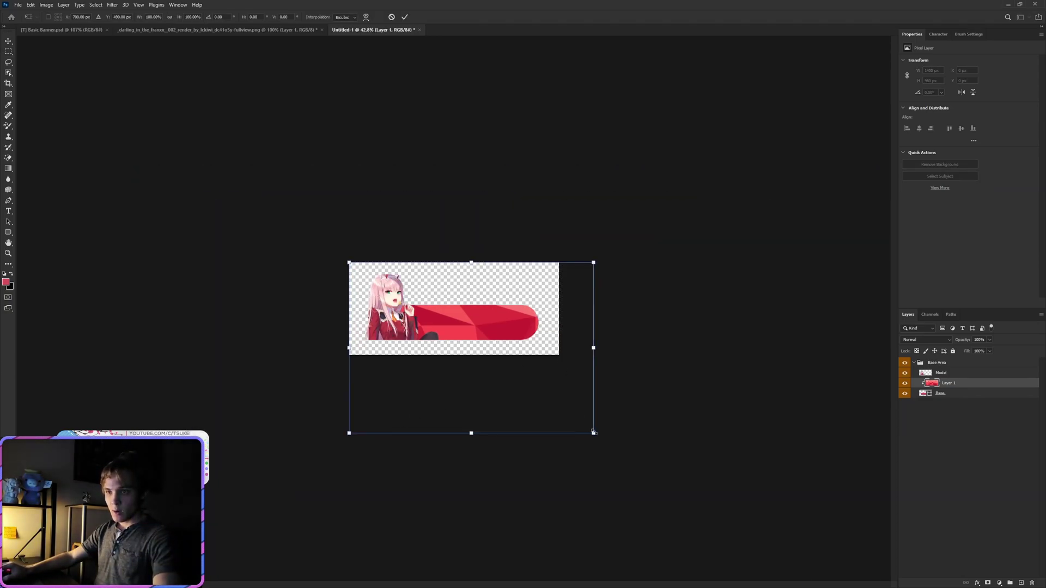
pyautogui.moveTo(594, 433); pyautogui.dragTo(531, 328)
pyautogui.scroll(4, 453, 311)
pyautogui.moveTo(456, 341); pyautogui.dragTo(529, 362)
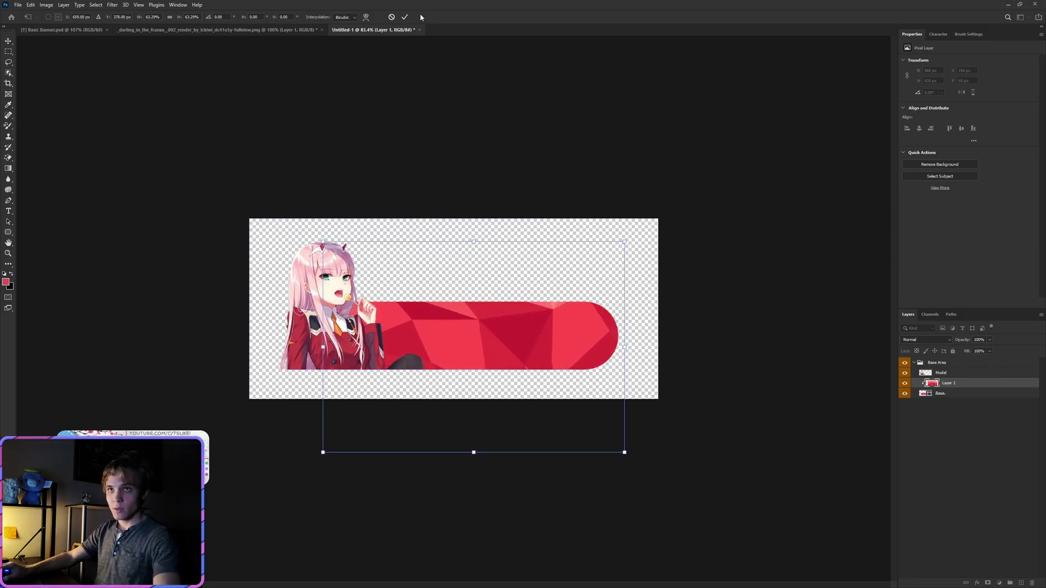
pyautogui.click(405, 17)
pyautogui.press('m')
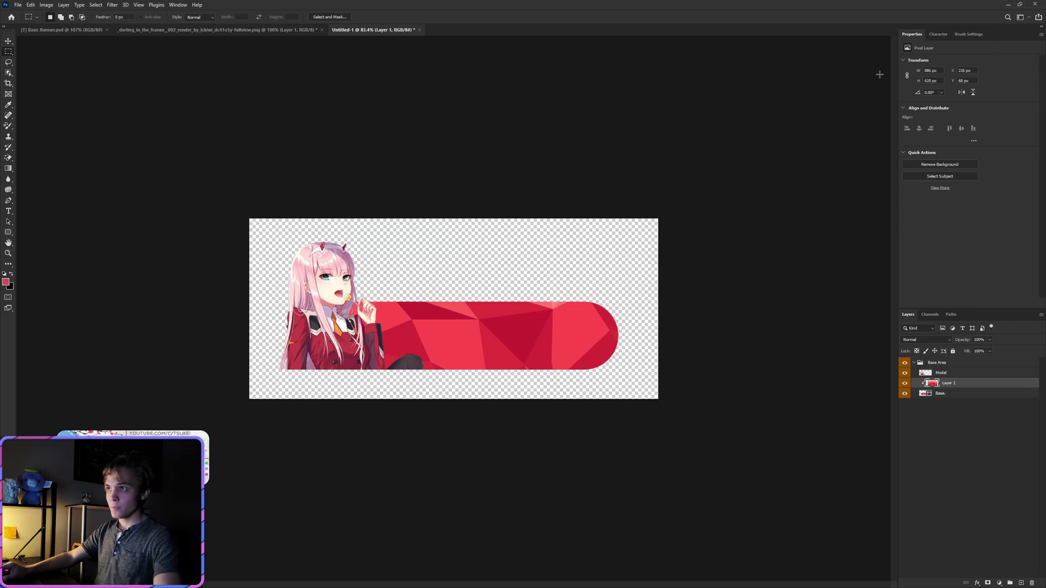
# Set the low-poly layer to Luminosity blending at 65% opacity.
pyautogui.click(949, 340)
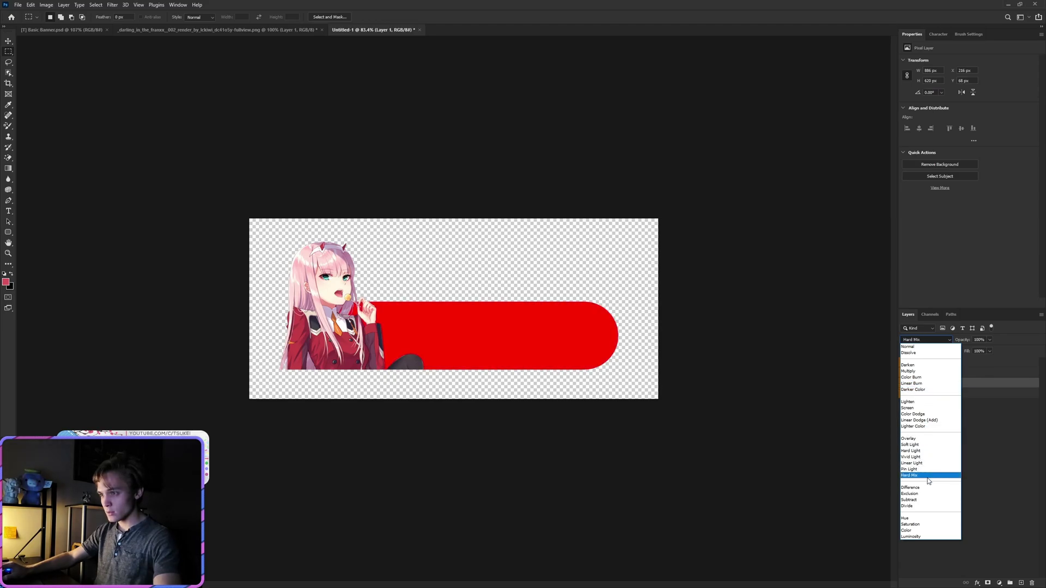
pyautogui.click(910, 537)
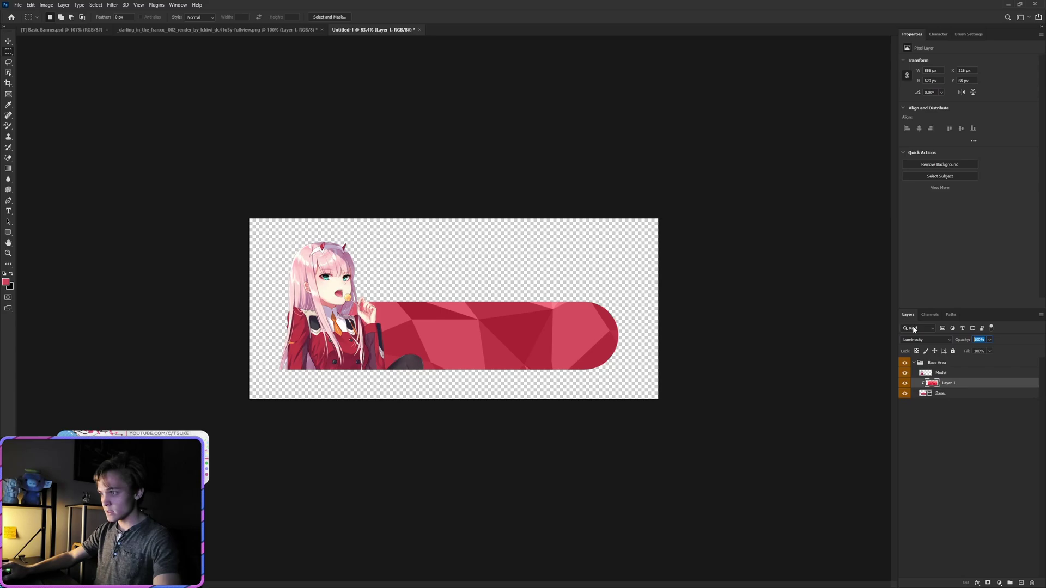
pyautogui.write('65')
pyautogui.press('Return')
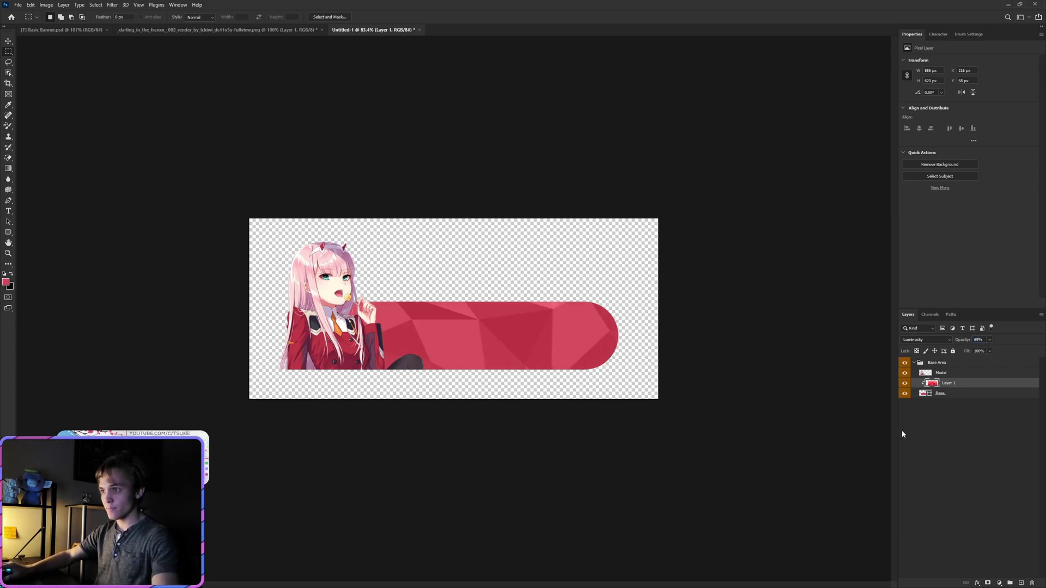
pyautogui.click(903, 434)
# Duplicate the Base pill, name the copy 'Base.', and move Base above the texture layer.
pyautogui.click(943, 388)
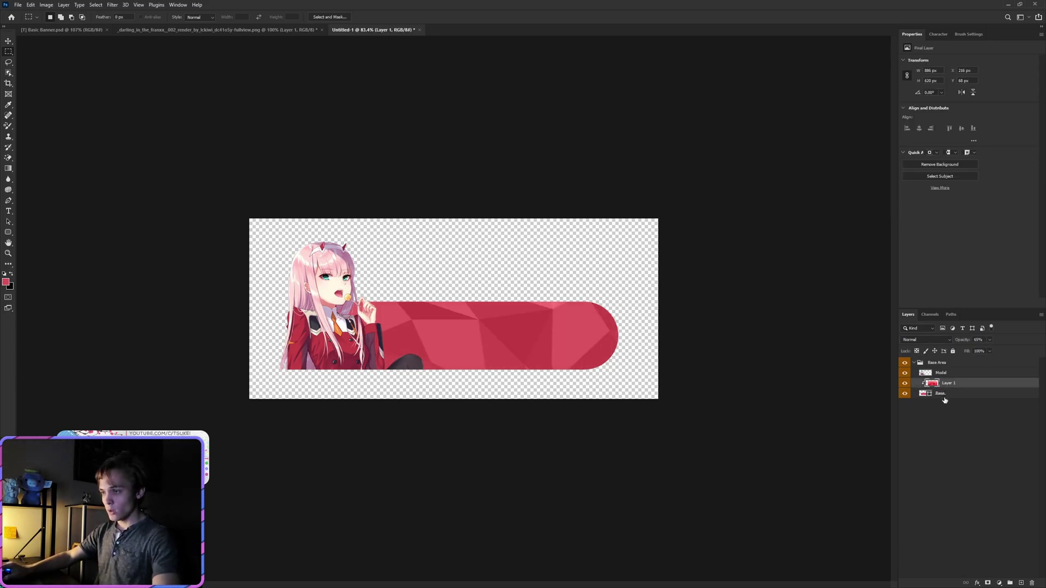
pyautogui.click(943, 397)
pyautogui.hotkey('ctrl', 'j')
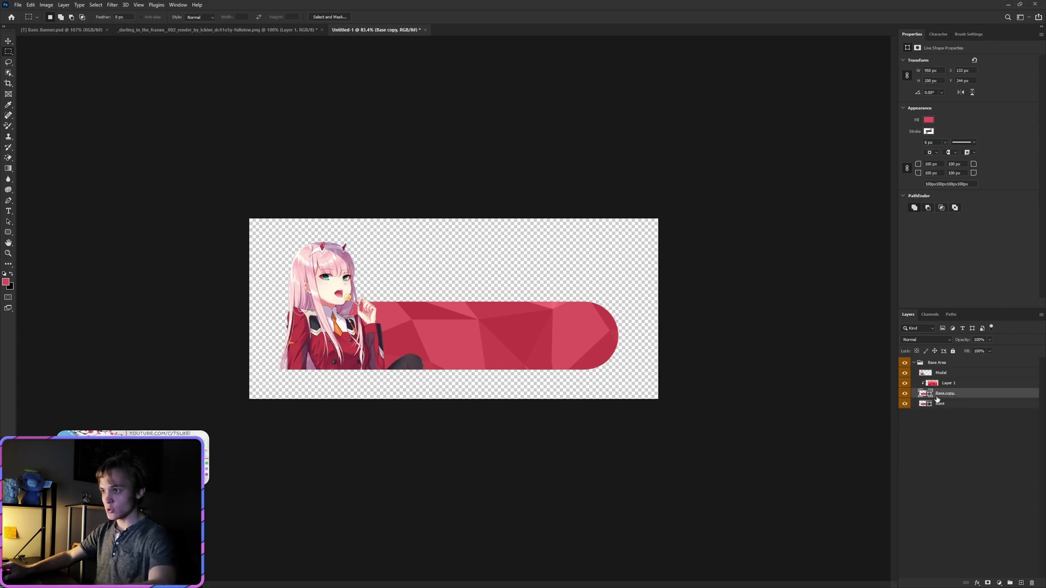
pyautogui.doubleClick(942, 393)
pyautogui.write('Base.')
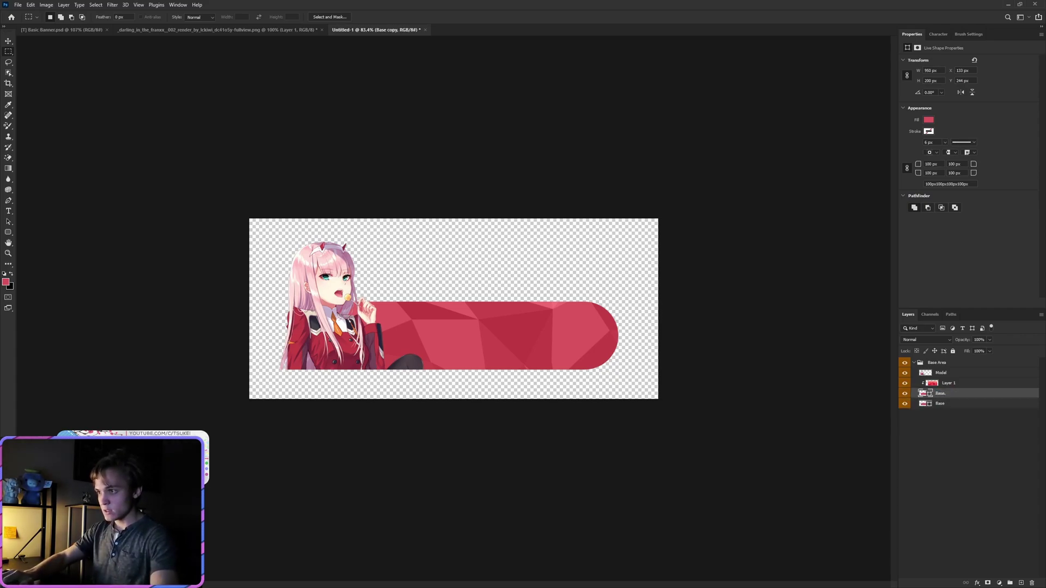
pyautogui.press('Return')
pyautogui.moveTo(944, 404); pyautogui.dragTo(944, 388)
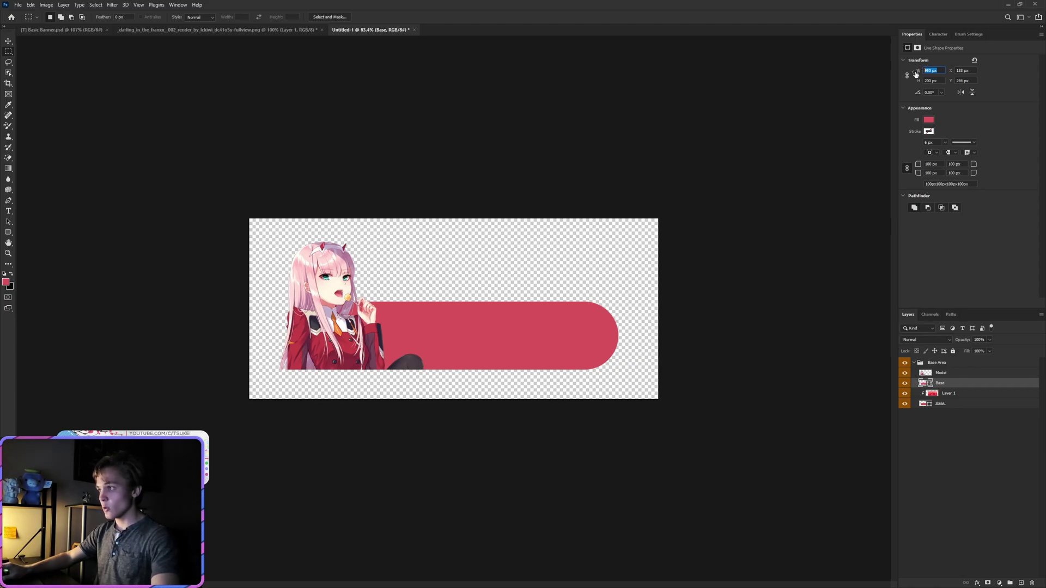
# Resize the Base pill to 920 × 185 px and center it over the red pill.
pyautogui.write('920')
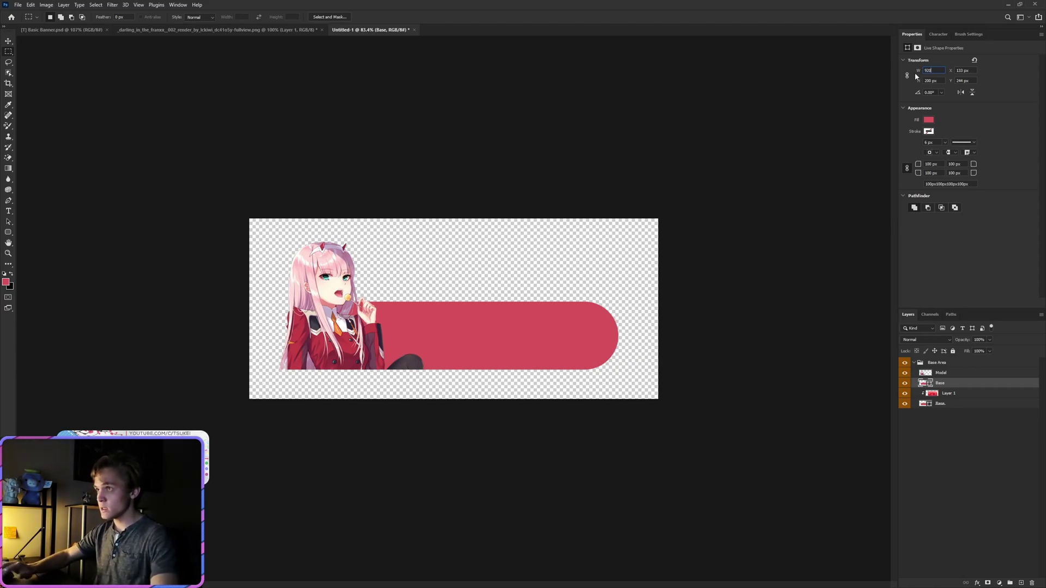
pyautogui.press('Return')
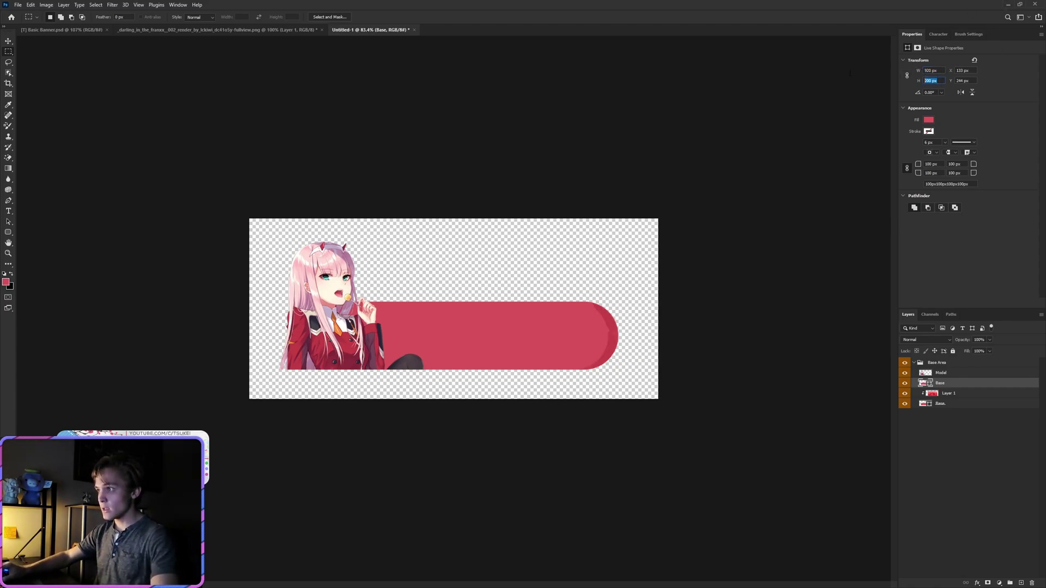
pyautogui.write('185')
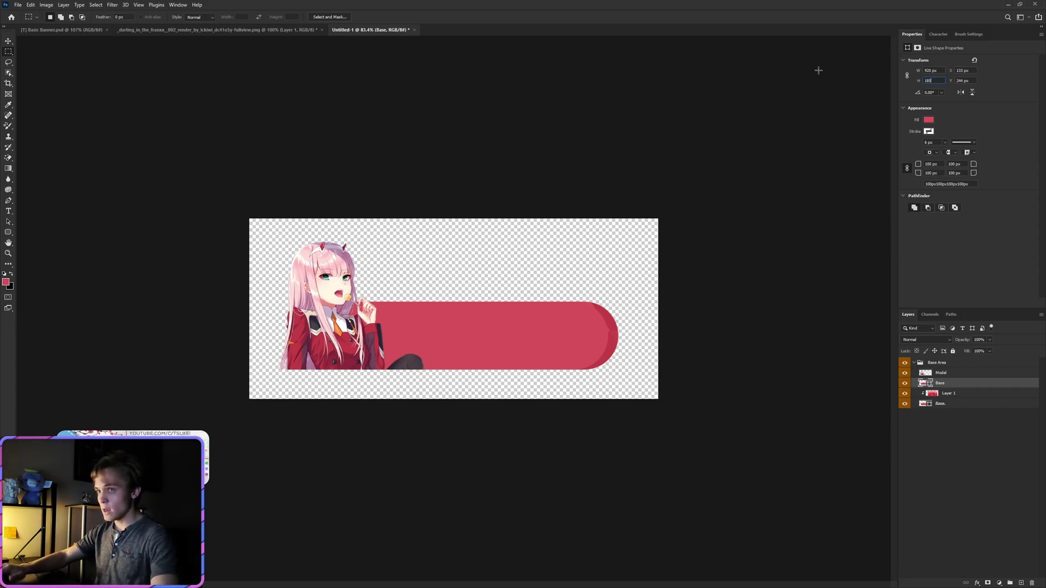
pyautogui.press('Return')
pyautogui.press('v')
pyautogui.scroll(4, 594, 335)
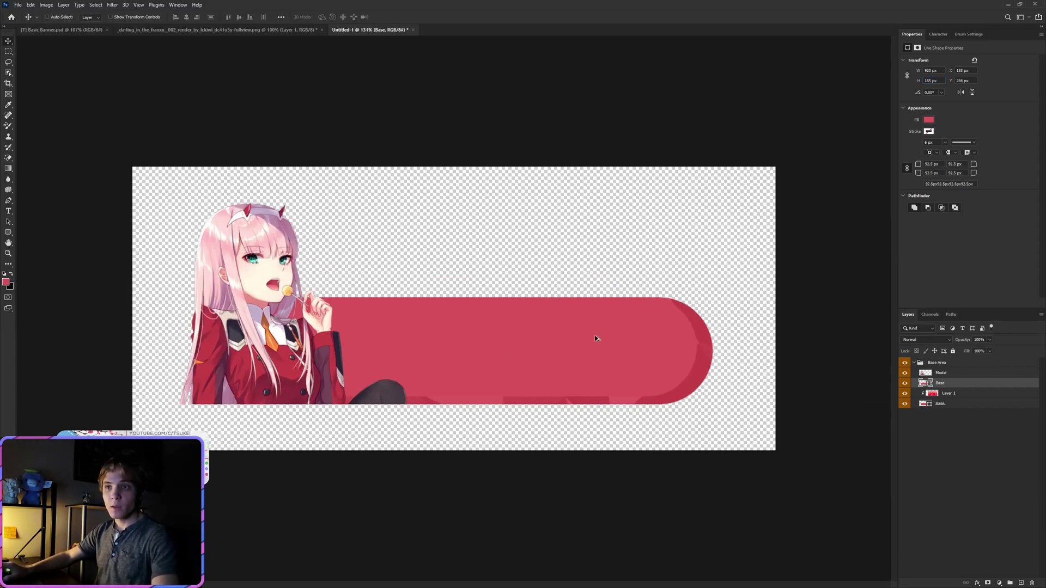
pyautogui.moveTo(662, 352); pyautogui.dragTo(672, 370)
# Fill the smaller pill with black and nudge it about 5 px right.
pyautogui.click(928, 120)
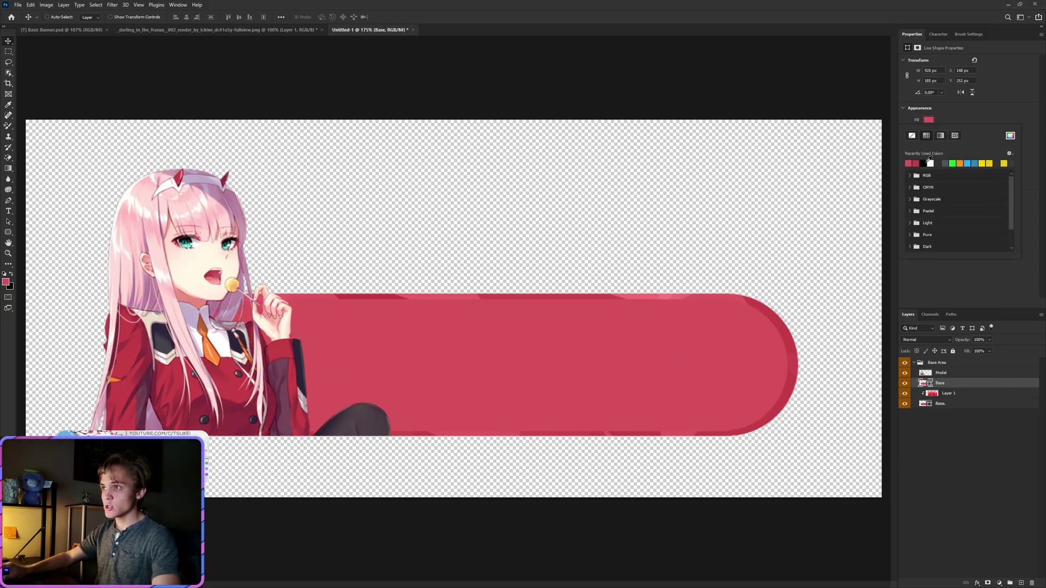
pyautogui.click(927, 162)
pyautogui.click(962, 445)
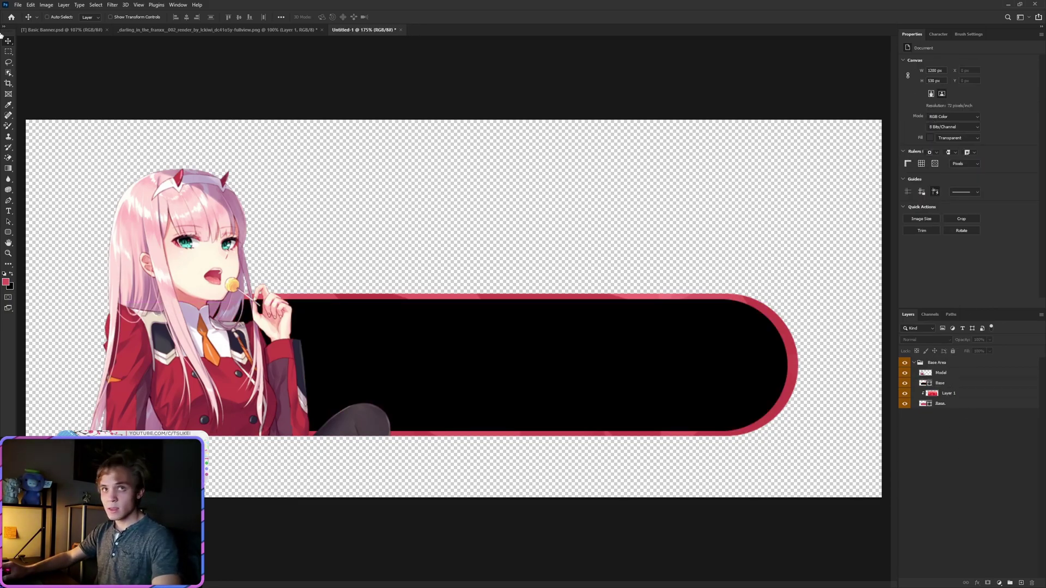
pyautogui.moveTo(691, 387); pyautogui.dragTo(695, 388)
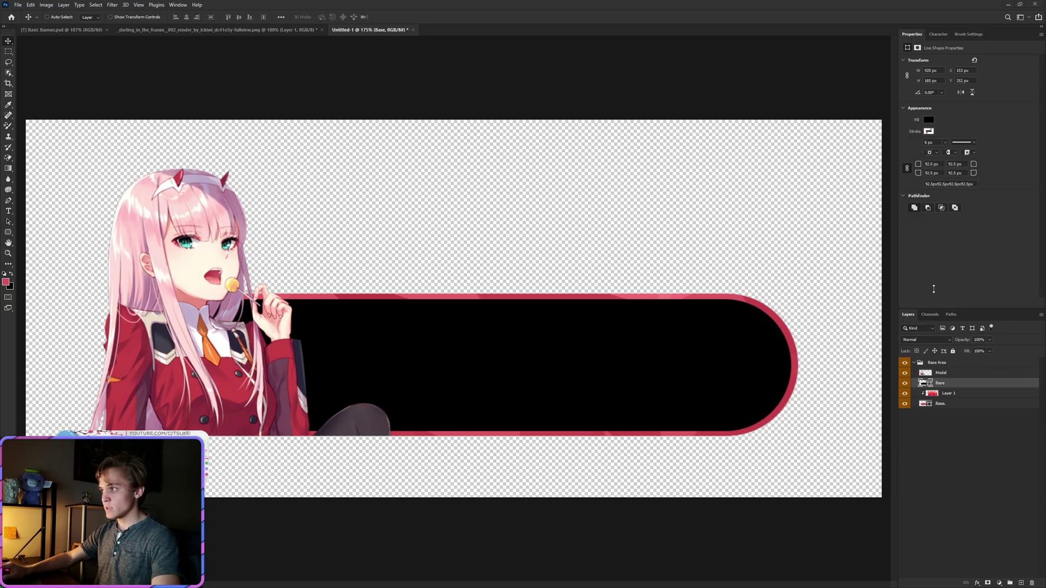
# Set the black Base pill to Linear Dodge (Add) and add an Inner Shadow layer style.
pyautogui.click(919, 340)
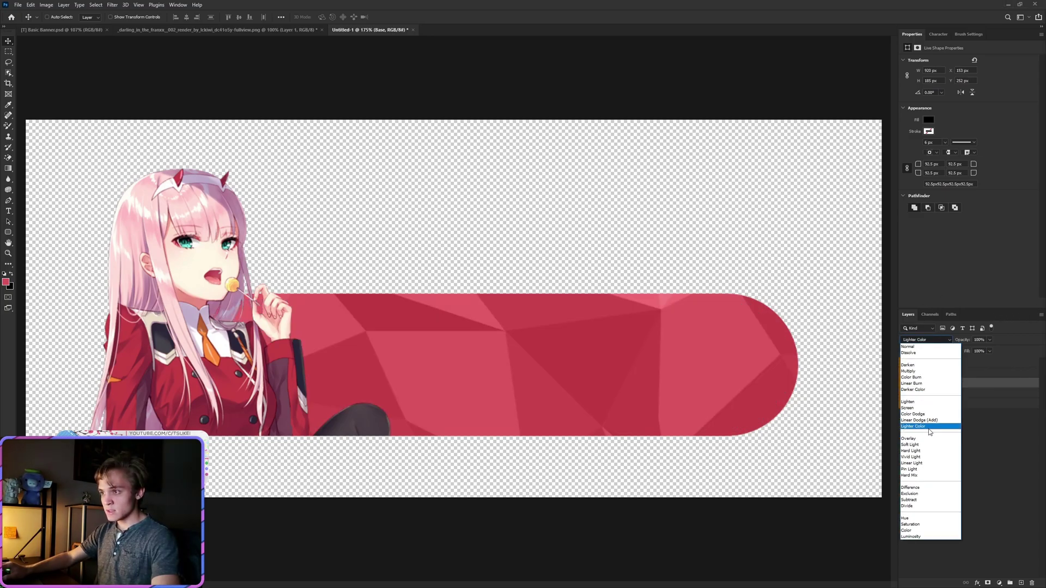
pyautogui.click(935, 421)
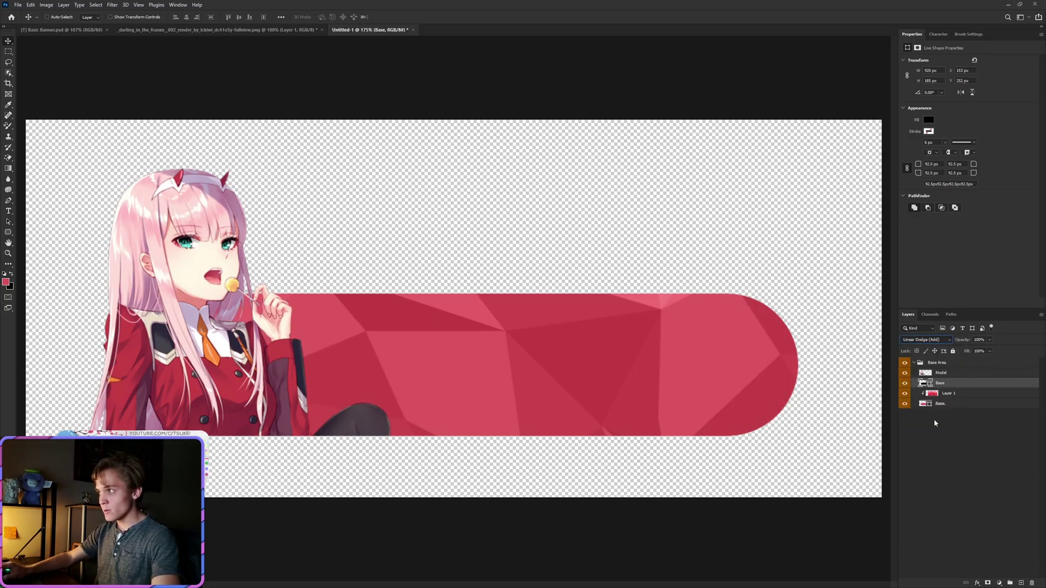
pyautogui.rightClick(953, 392)
pyautogui.click(959, 51)
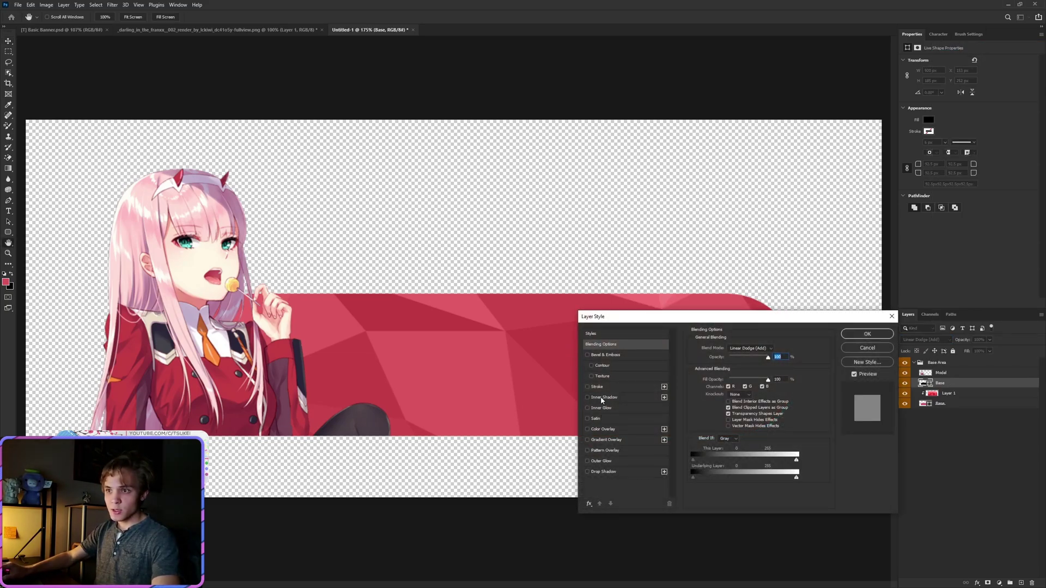
pyautogui.click(602, 399)
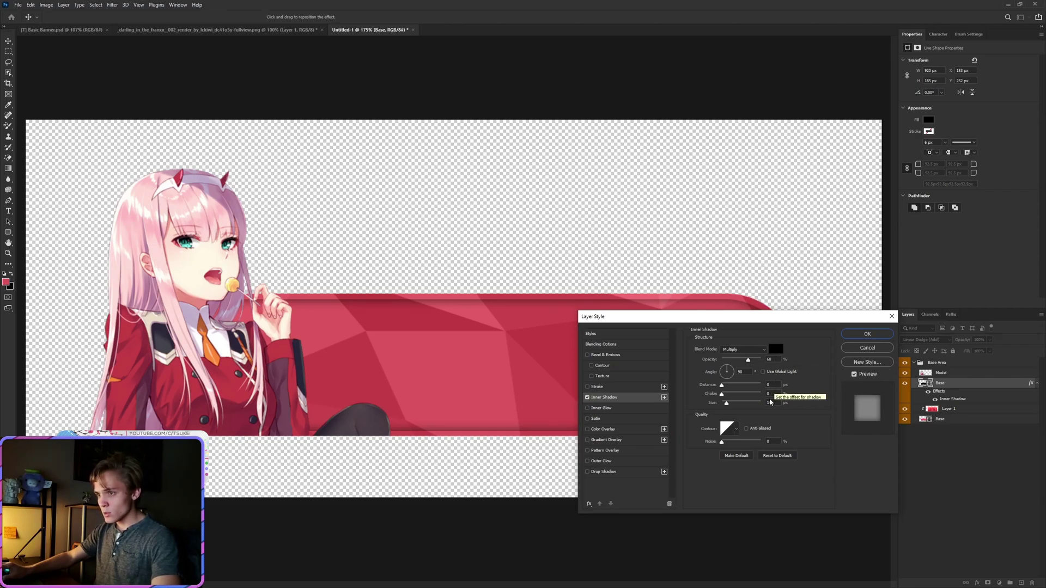
pyautogui.click(868, 334)
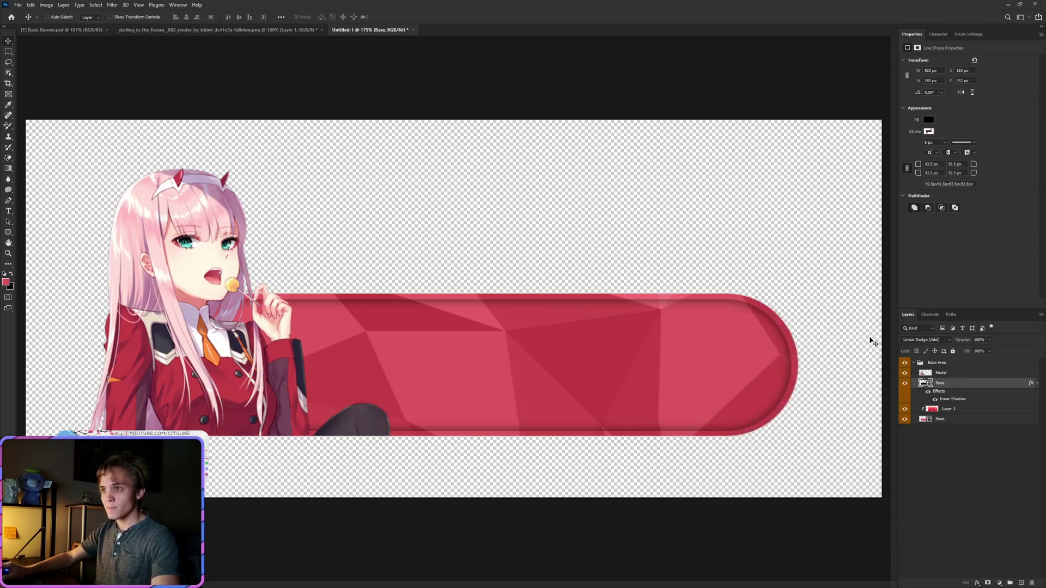
pyautogui.click(927, 453)
pyautogui.hotkey('ctrl', '0')
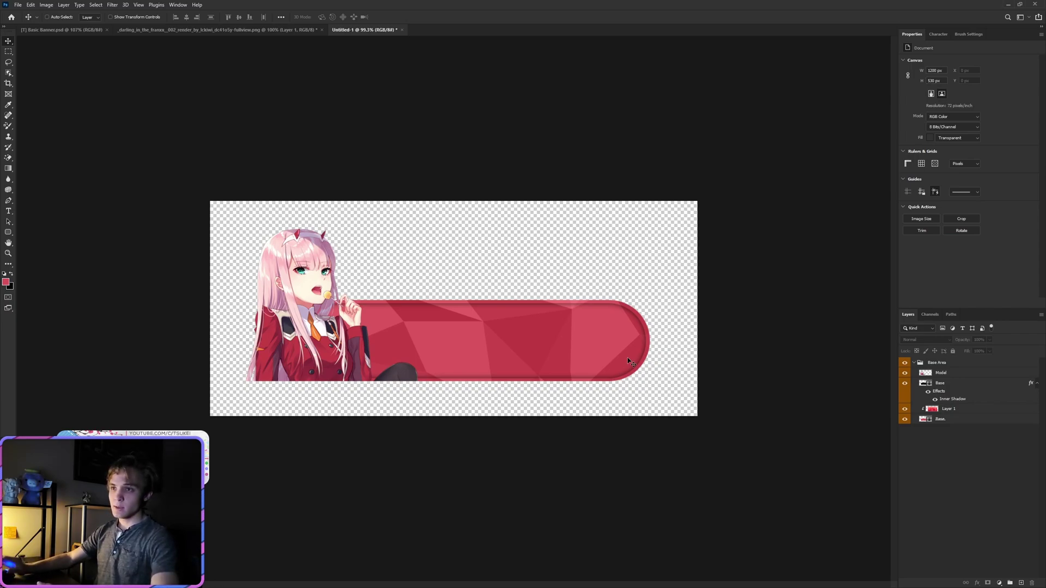
# Rename the Base shape layer to 'Shadow'.
pyautogui.click(1037, 383)
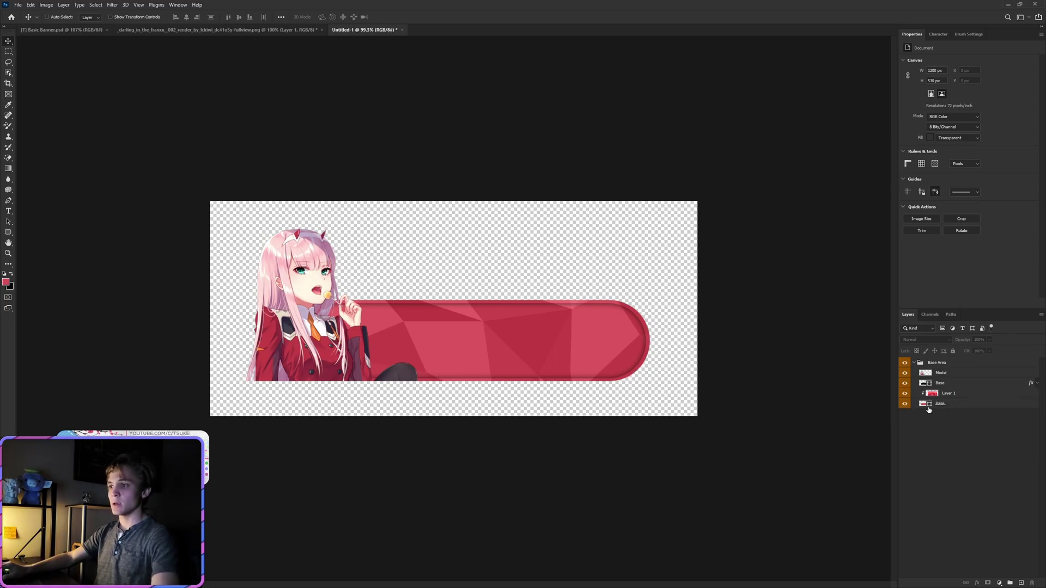
pyautogui.doubleClick(941, 384)
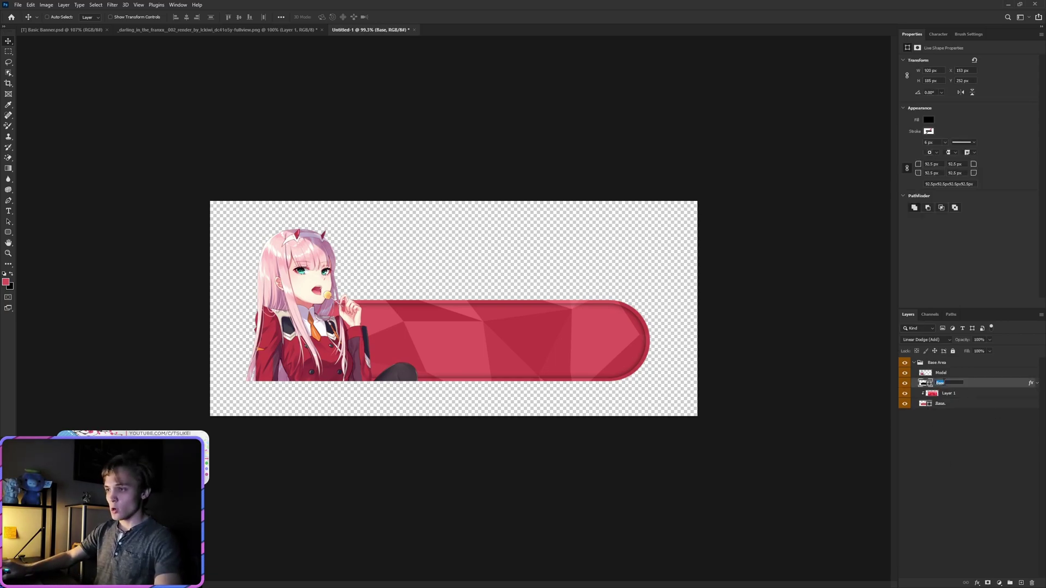
pyautogui.write('Shadow')
pyautogui.press('Return')
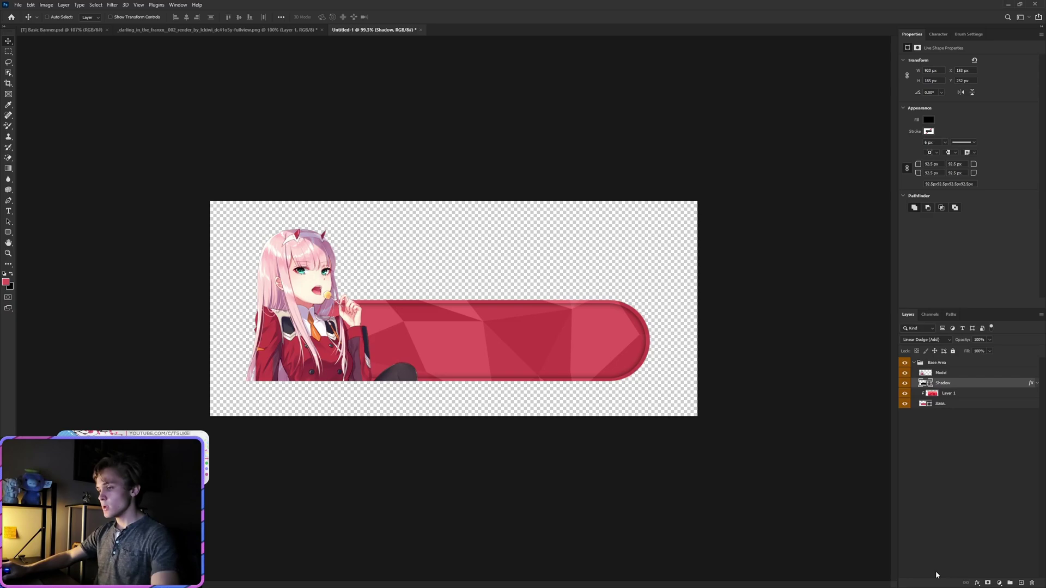
# On a new layer, draw a wide black-filled rectangle across the pill's top.
pyautogui.click(1022, 583)
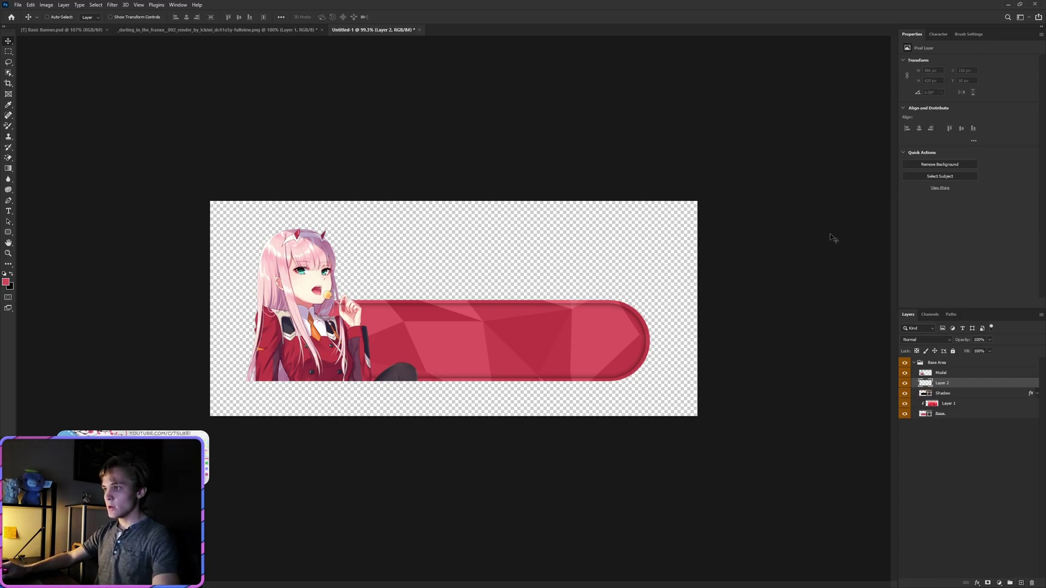
pyautogui.rightClick(8, 231)
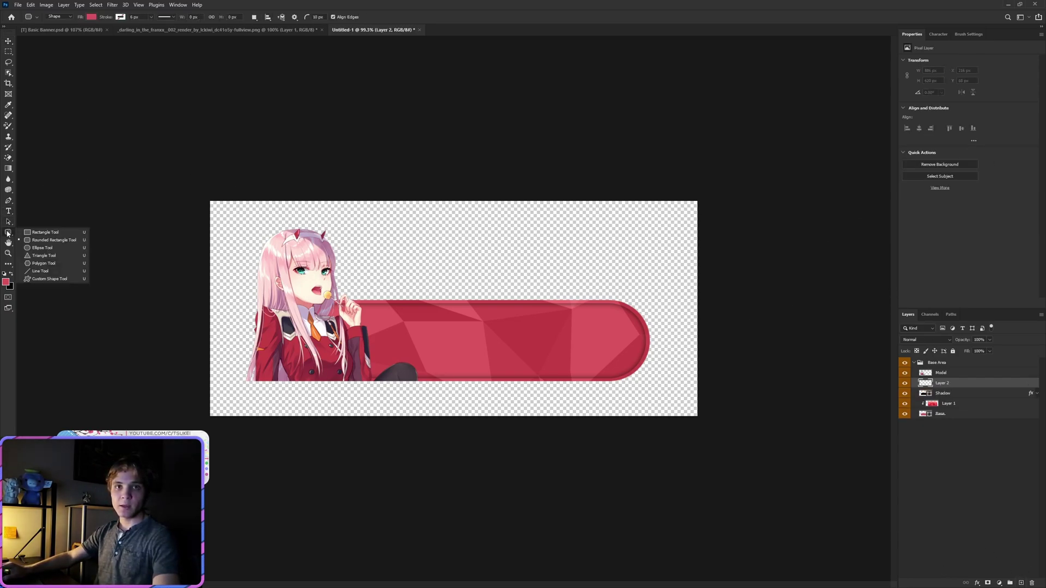
pyautogui.click(43, 232)
pyautogui.hotkey('ctrl', '+')
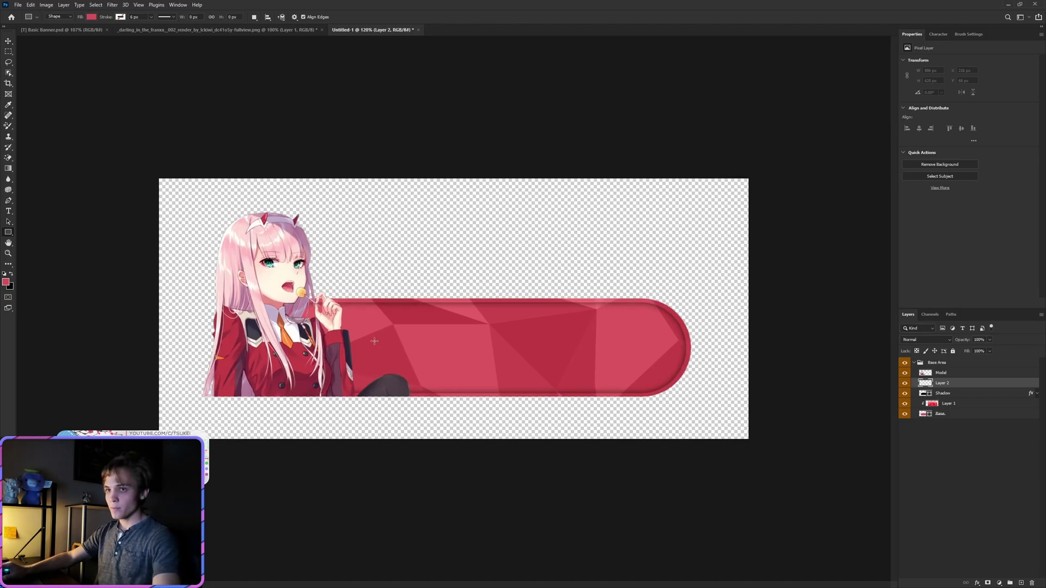
pyautogui.moveTo(269, 279); pyautogui.dragTo(619, 318)
pyautogui.click(8, 42)
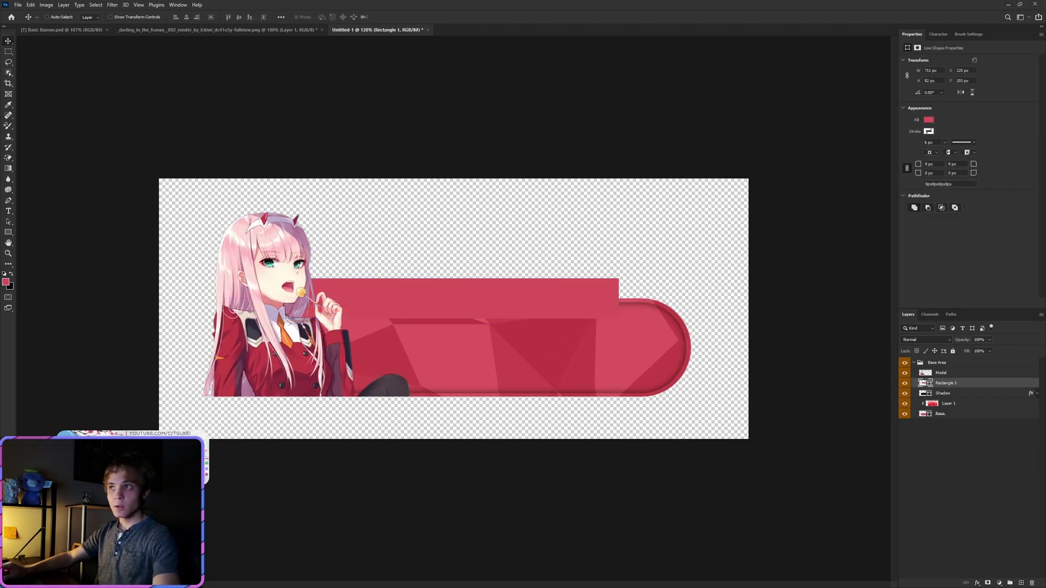
pyautogui.click(927, 119)
pyautogui.click(913, 161)
pyautogui.click(942, 384)
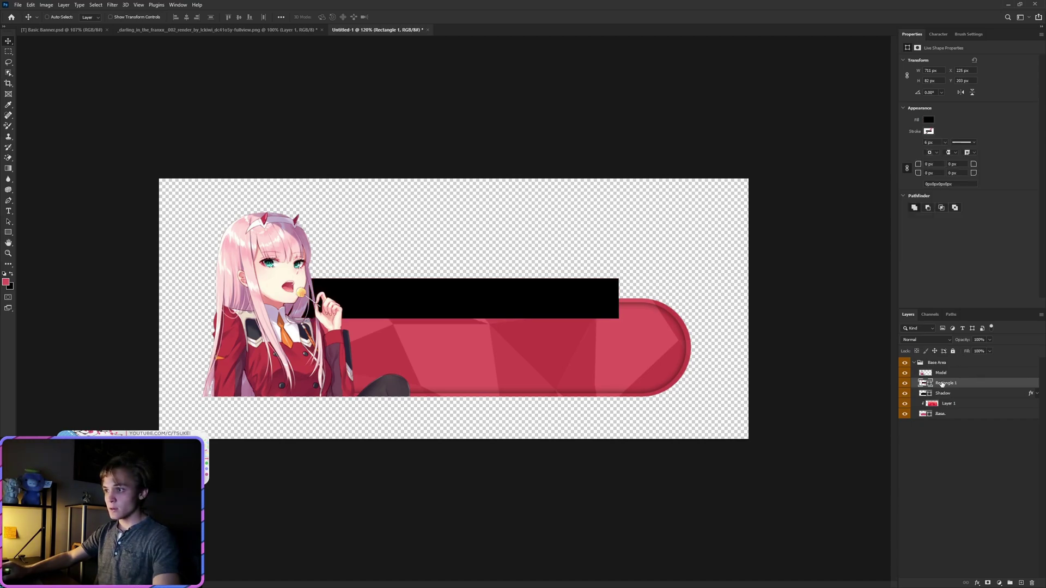
# Move the black rectangle to the bottom of the stack and nudge it down toward the pill.
pyautogui.moveTo(942, 383); pyautogui.dragTo(942, 418)
pyautogui.scroll(2, 493, 280)
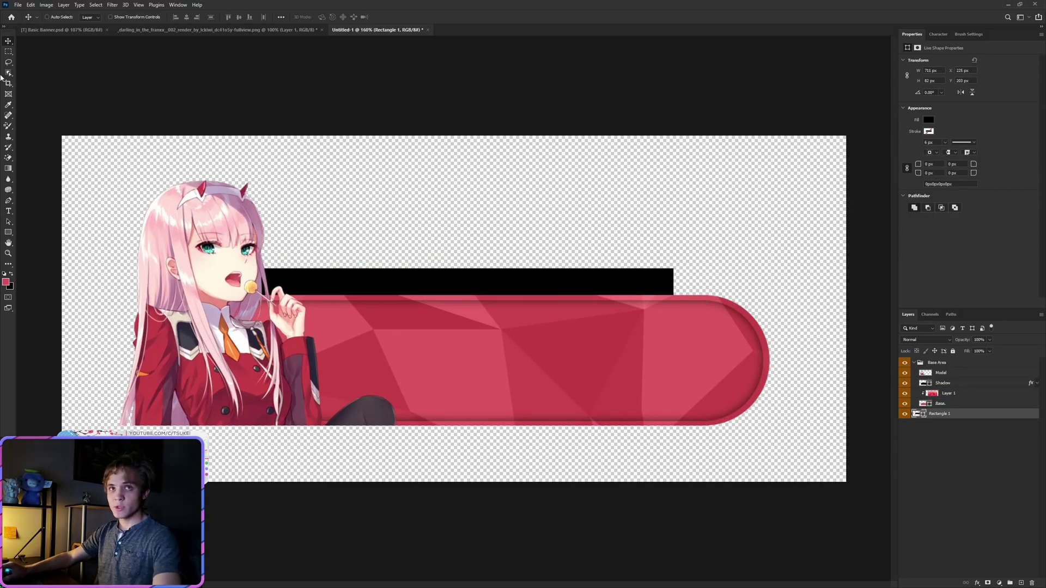
pyautogui.moveTo(560, 289); pyautogui.dragTo(564, 281)
pyautogui.press('Down')
pyautogui.press('Down')
pyautogui.press('Left')
pyautogui.press('Left')
pyautogui.press('Left')
pyautogui.press('Left')
pyautogui.press('Left')
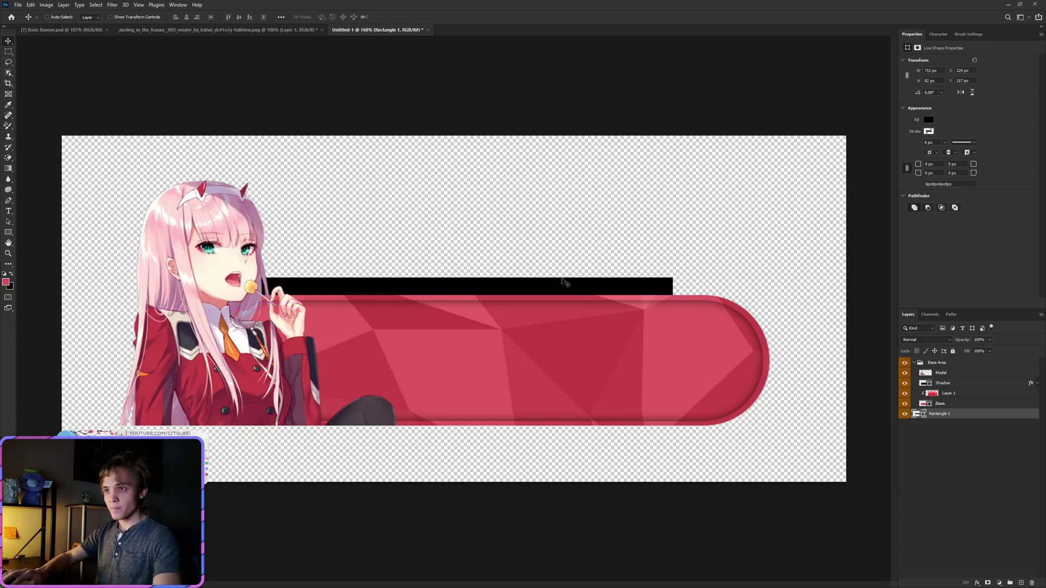
# Rasterize the black Rectangle 1 bar into pixels.
pyautogui.click(8, 202)
pyautogui.rightClick(936, 416)
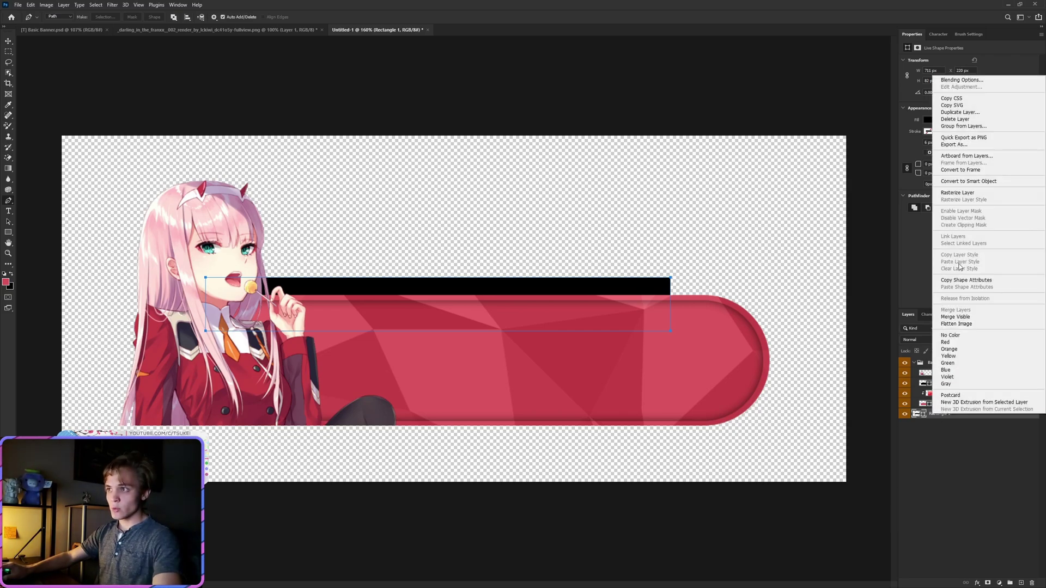
pyautogui.click(961, 193)
pyautogui.click(962, 450)
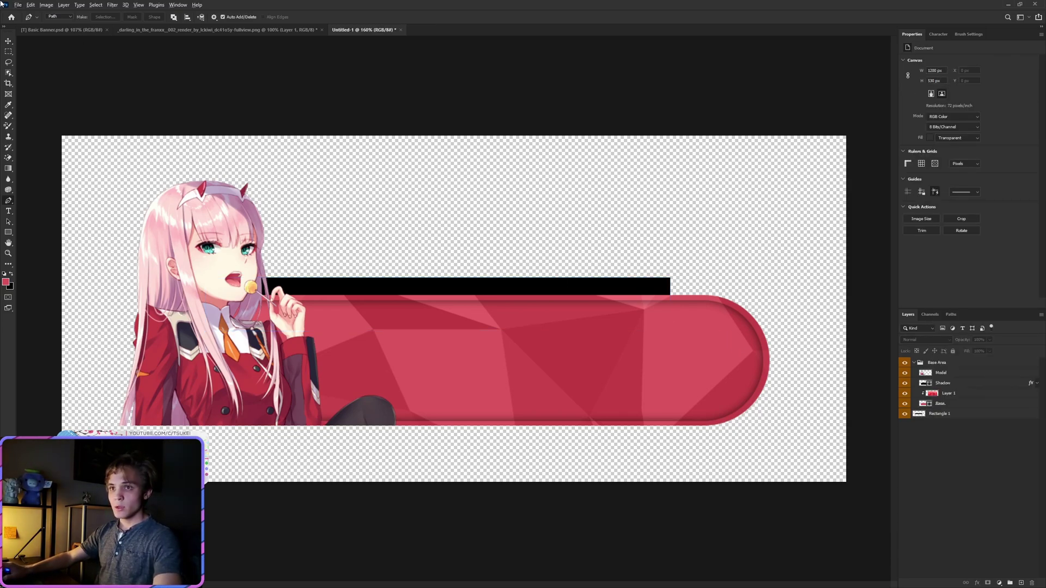
# Shift the black bar up by one pixel.
pyautogui.click(7, 42)
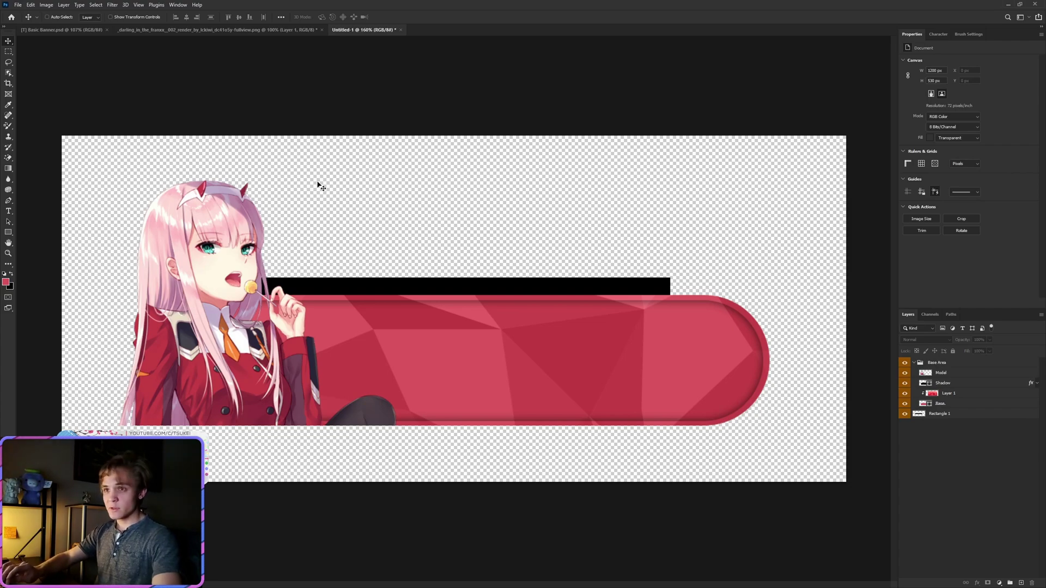
pyautogui.click(946, 417)
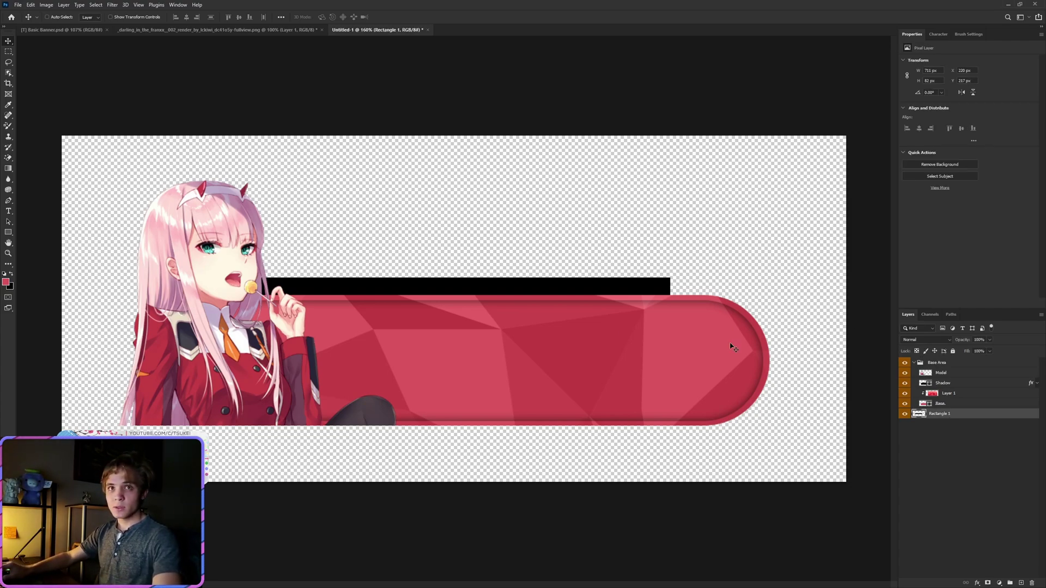
pyautogui.press('Down')
pyautogui.press('Down')
pyautogui.press('Up')
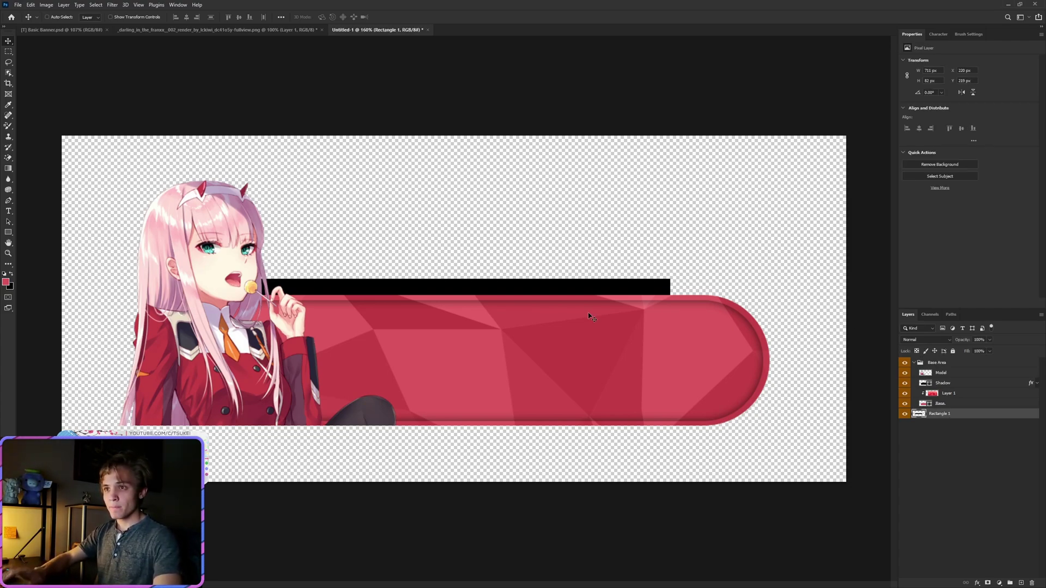
pyautogui.press('Down')
pyautogui.press('Up')
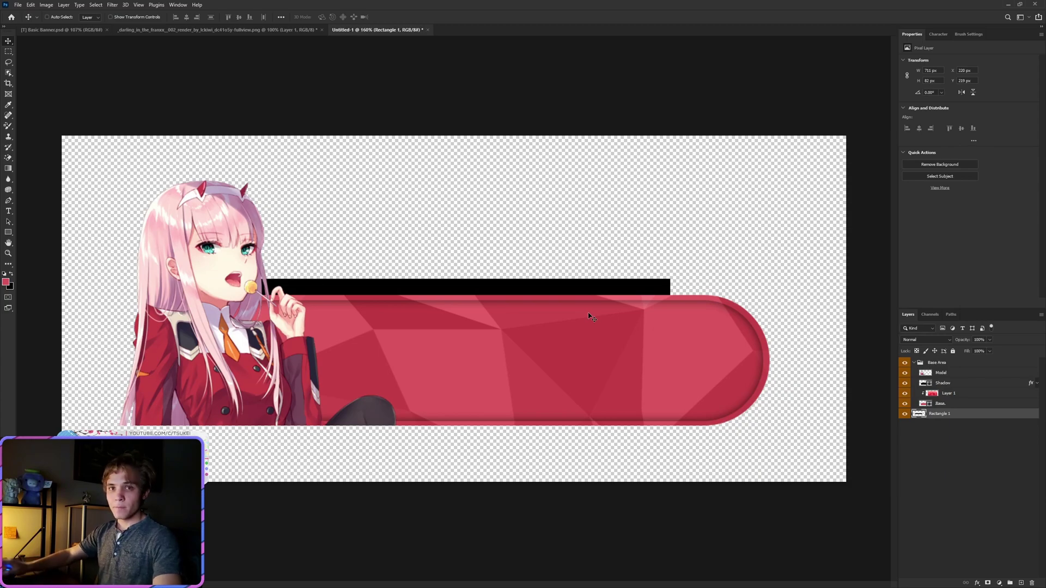
# Draw a slanted Pen path enclosing the bar's right end.
pyautogui.click(9, 206)
pyautogui.scroll(8, 847, 294)
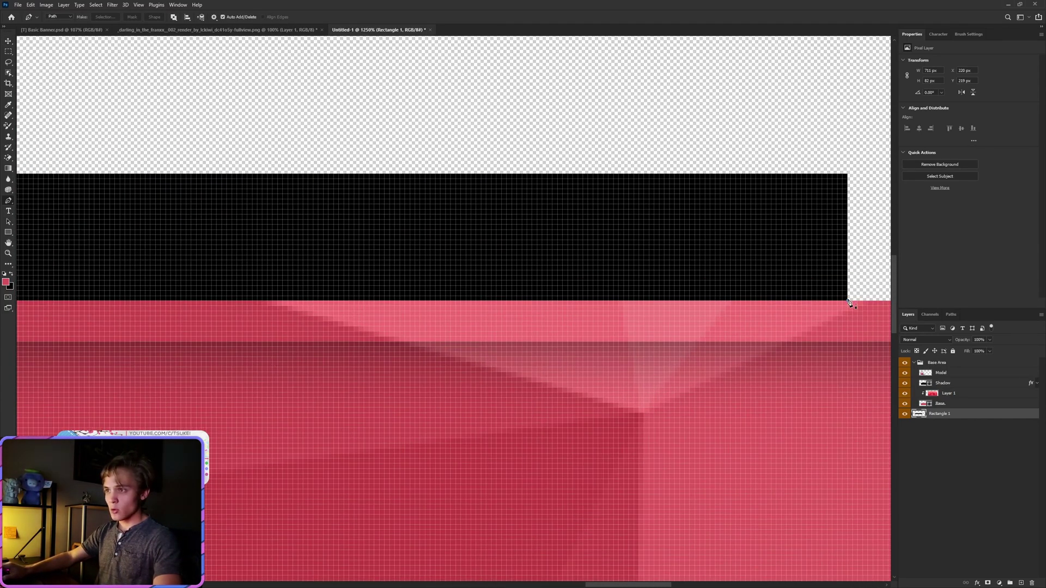
pyautogui.click(848, 303)
pyautogui.scroll(-2, 849, 302)
pyautogui.click(709, 204)
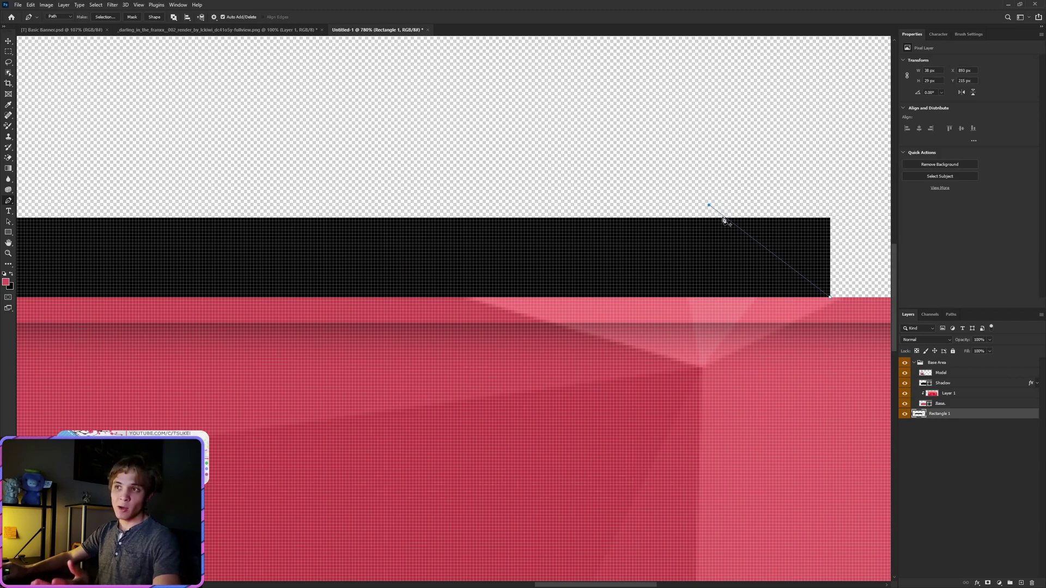
pyautogui.click(710, 209)
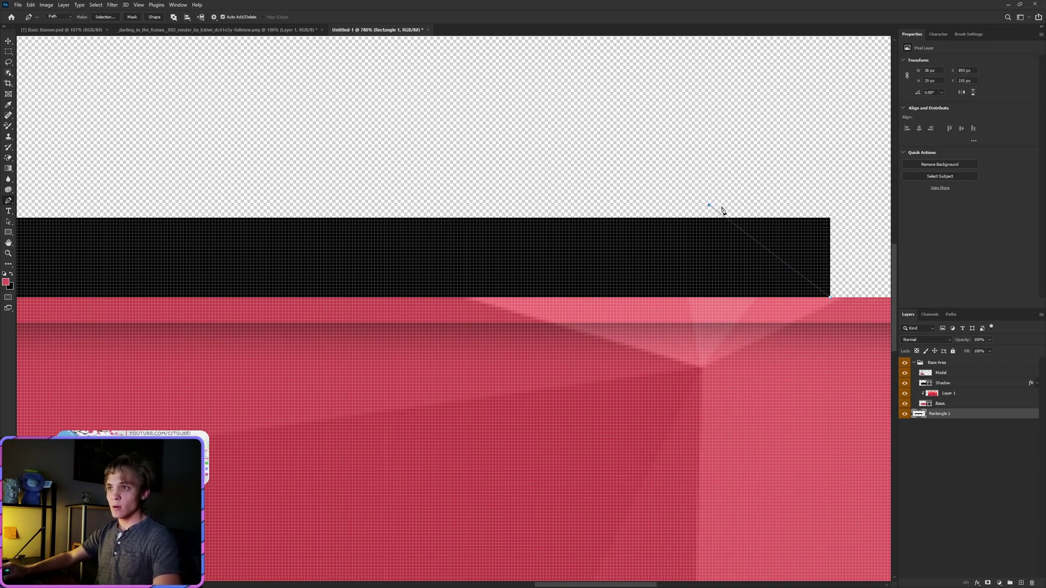
pyautogui.scroll(-2, 725, 211)
pyautogui.click(803, 187)
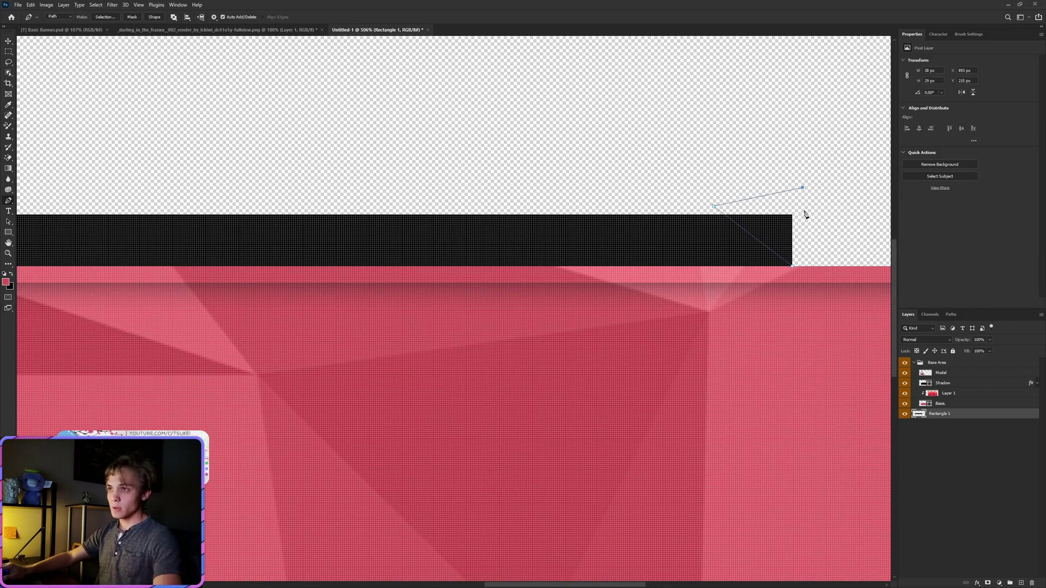
pyautogui.click(803, 222)
pyautogui.click(796, 260)
# Turn the path into a selection and clear it to cut the bar's end diagonally.
pyautogui.rightClick(783, 218)
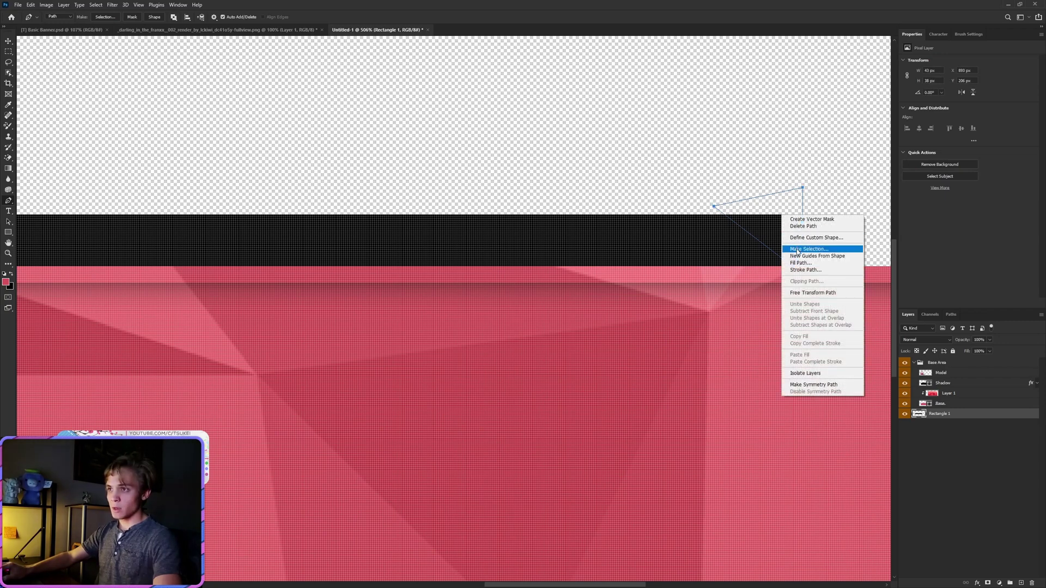
pyautogui.click(812, 248)
pyautogui.click(564, 172)
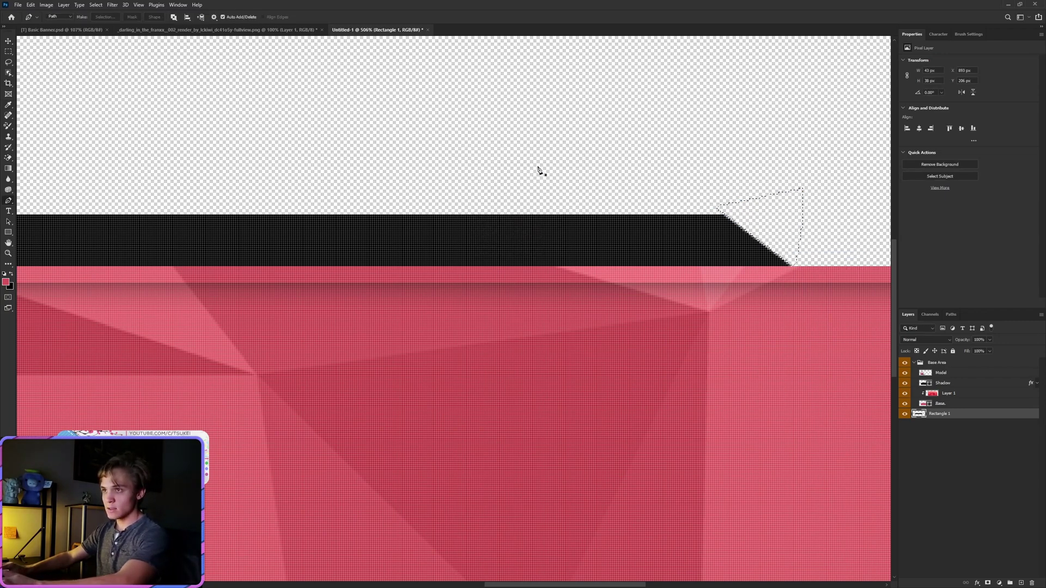
pyautogui.click(7, 52)
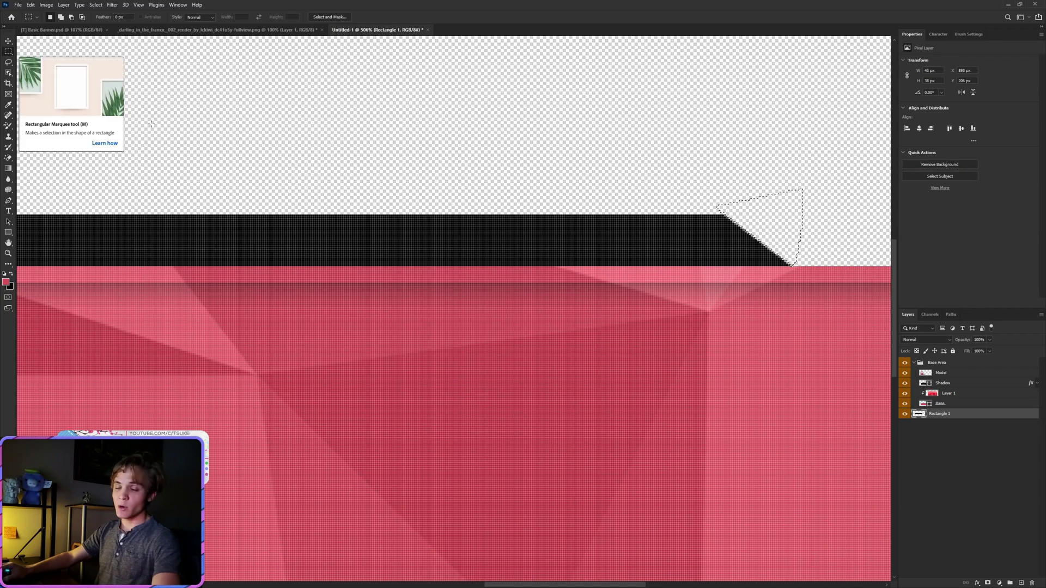
pyautogui.rightClick(360, 202)
pyautogui.click(373, 206)
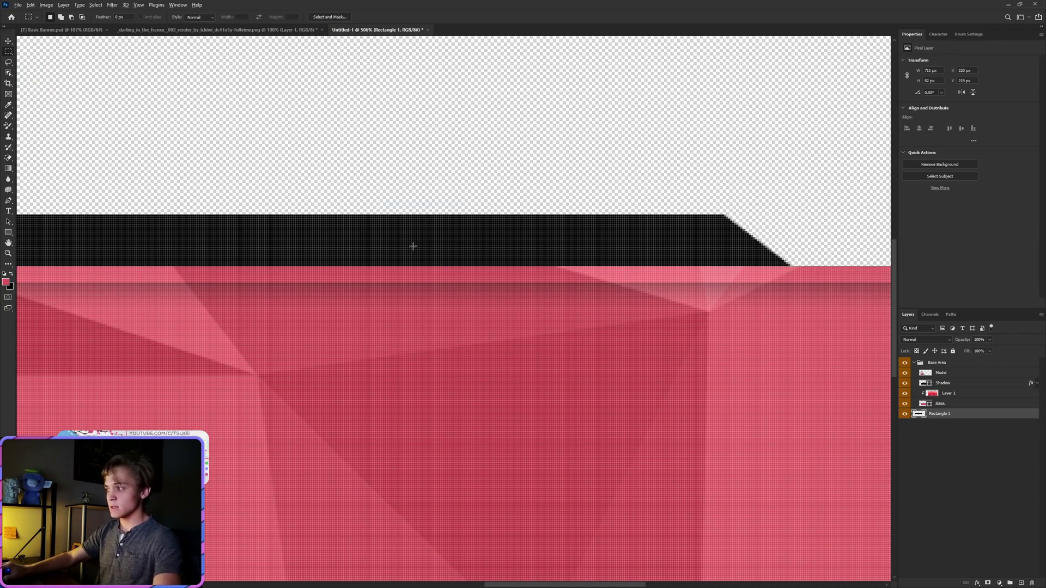
# Add a Gradient Overlay layer style to Rectangle 1.
pyautogui.scroll(-8, 413, 246)
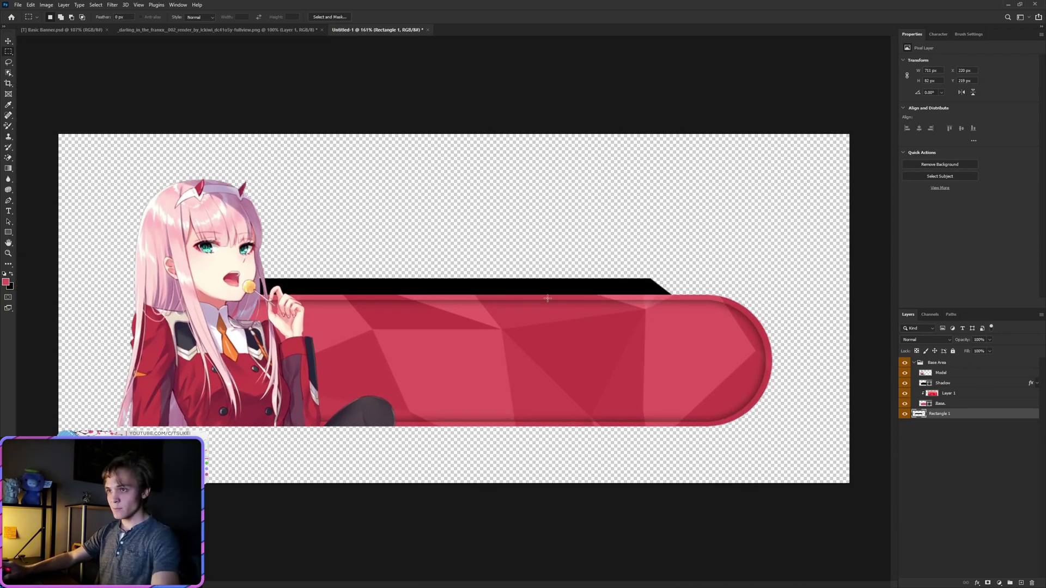
pyautogui.rightClick(943, 414)
pyautogui.press('Escape')
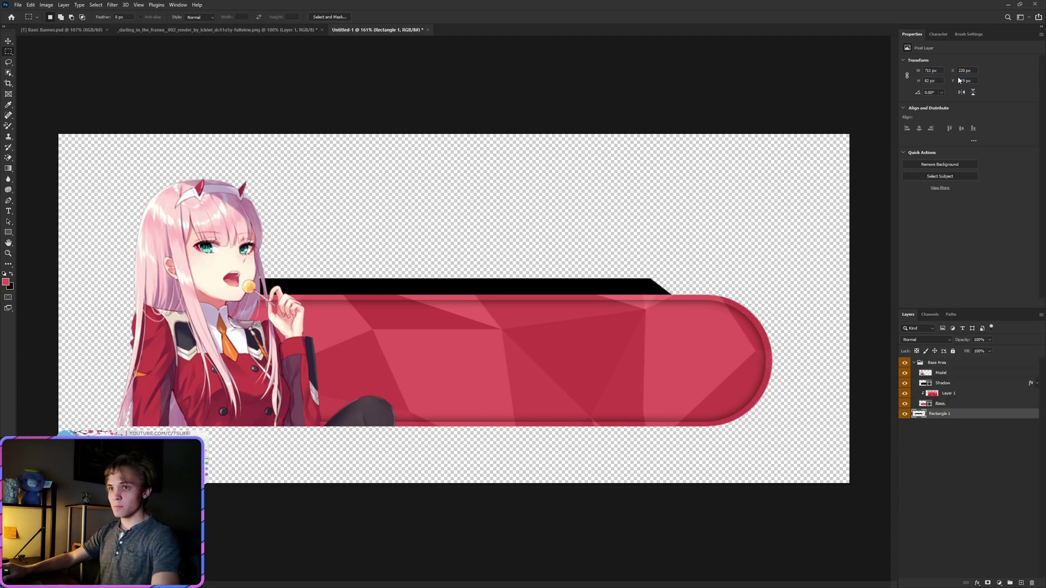
pyautogui.click(607, 440)
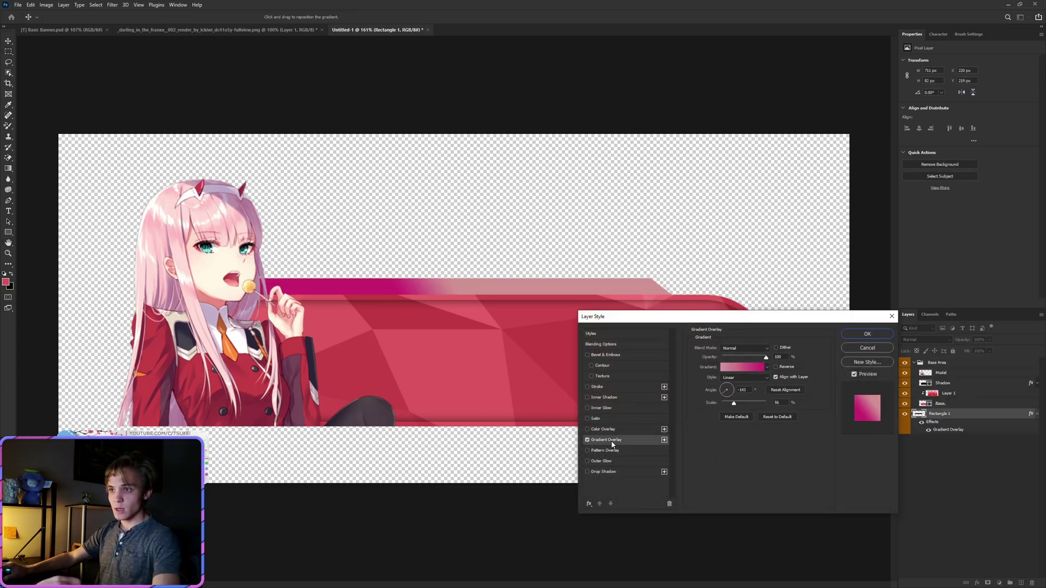
pyautogui.click(741, 367)
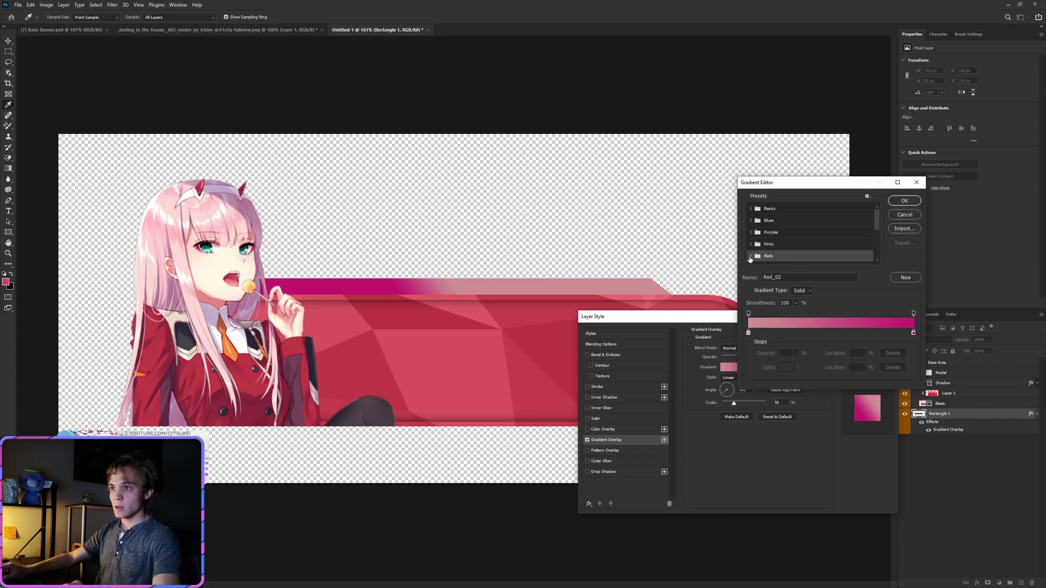
# Choose the fourth Reds preset, purple to red, for the overlay and apply it.
pyautogui.click(750, 257)
pyautogui.click(791, 230)
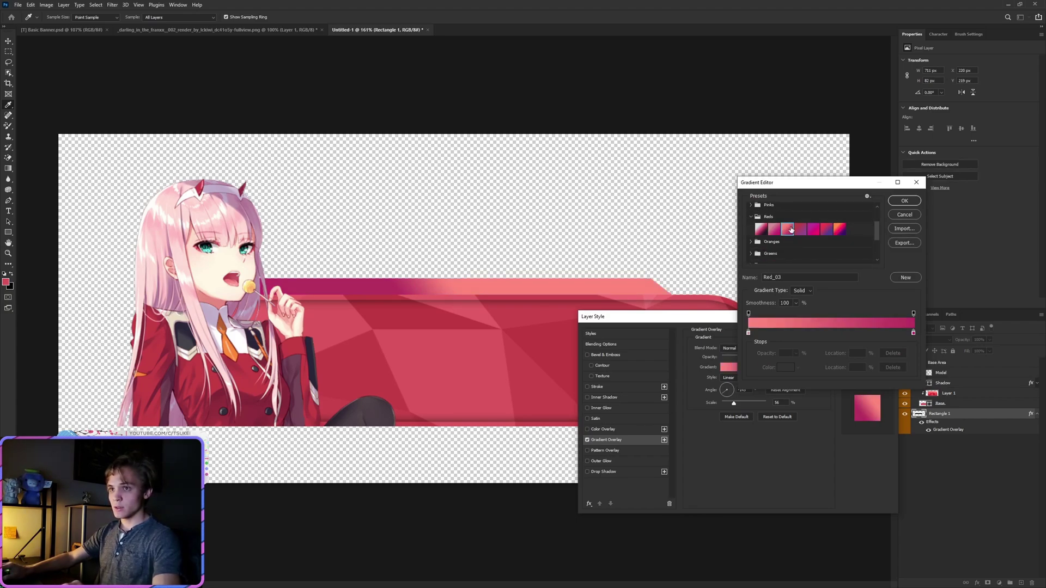
pyautogui.click(780, 229)
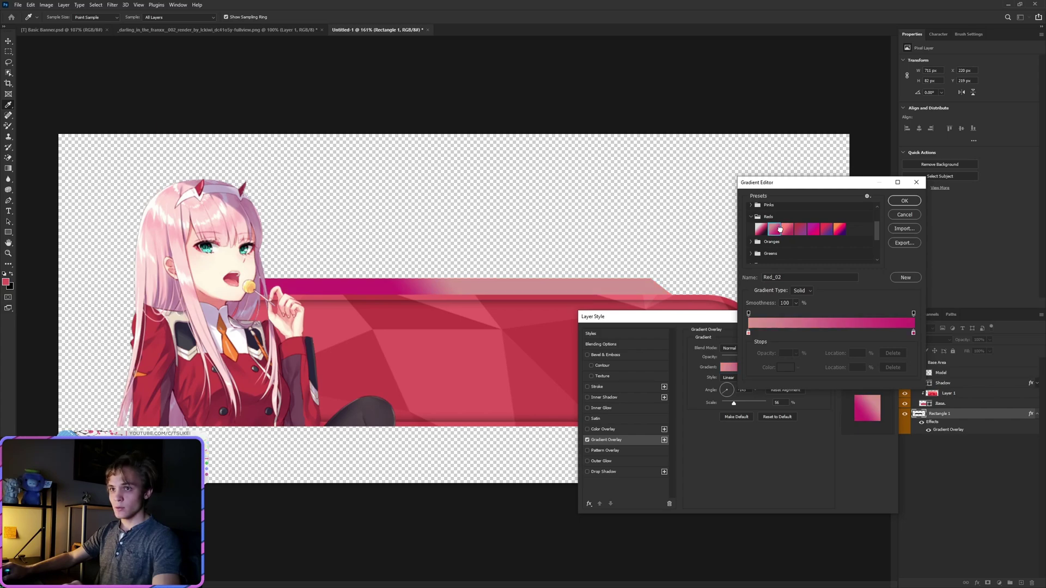
pyautogui.click(811, 229)
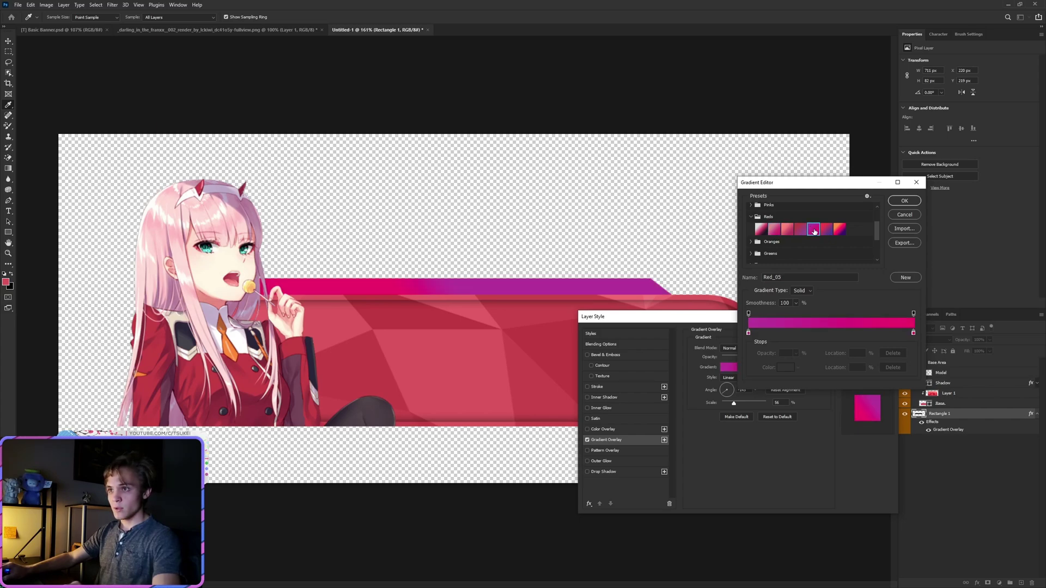
pyautogui.click(824, 230)
pyautogui.click(779, 229)
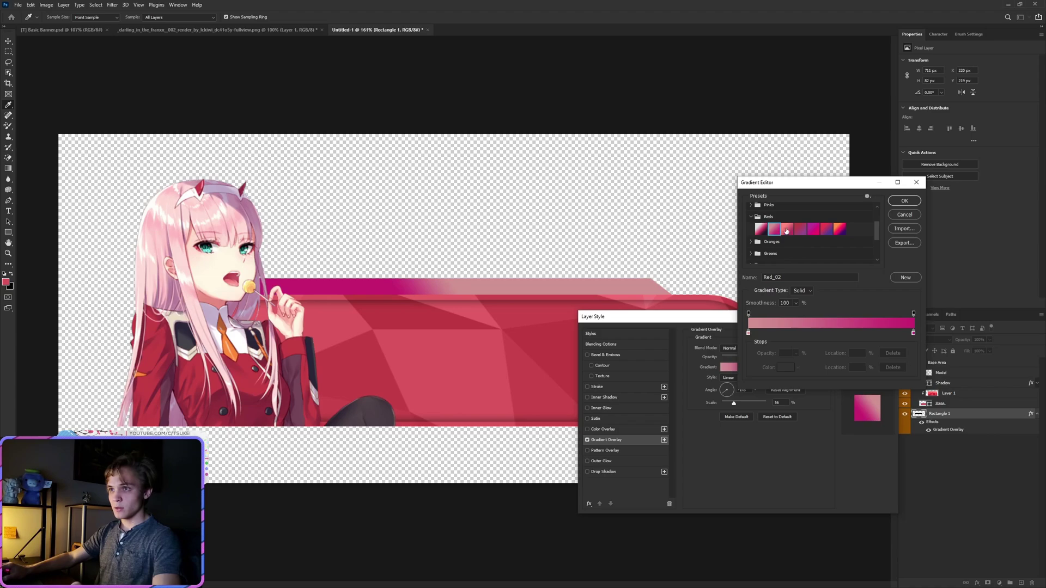
pyautogui.click(793, 229)
pyautogui.click(903, 207)
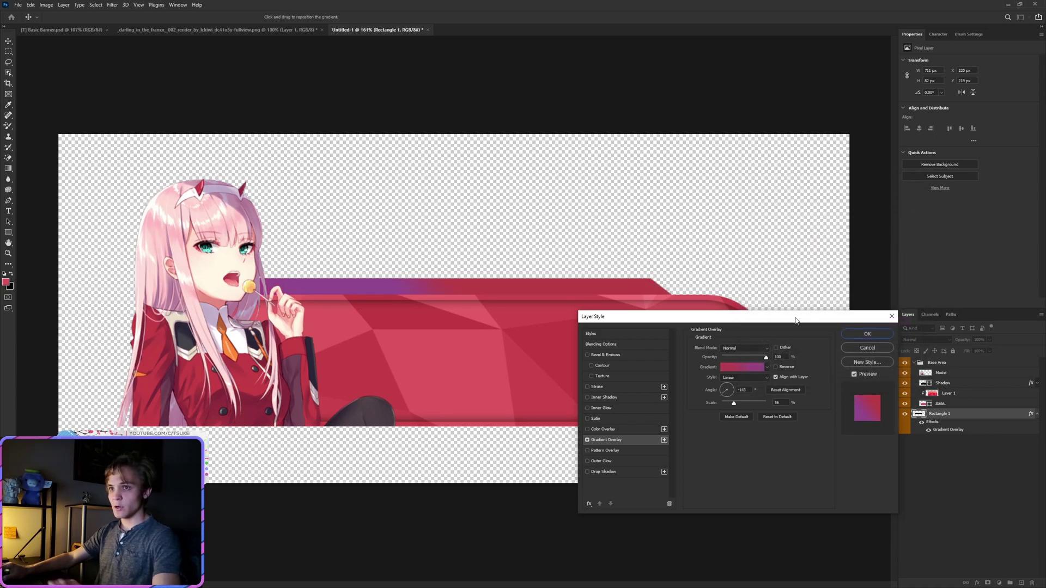
pyautogui.click(867, 334)
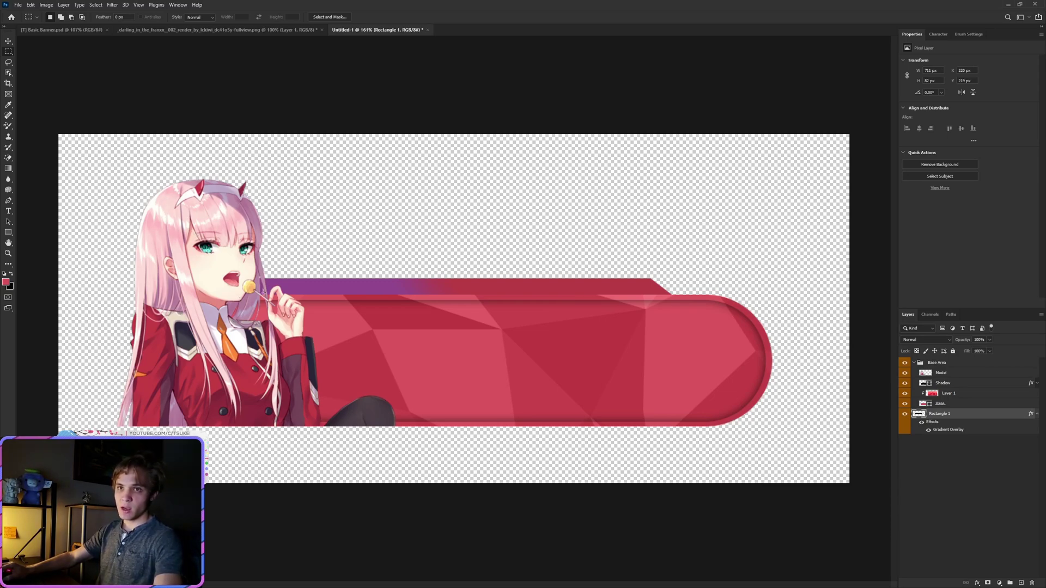
# Collapse the bar's effects and the Base Area group, then select Base Area.
pyautogui.click(981, 463)
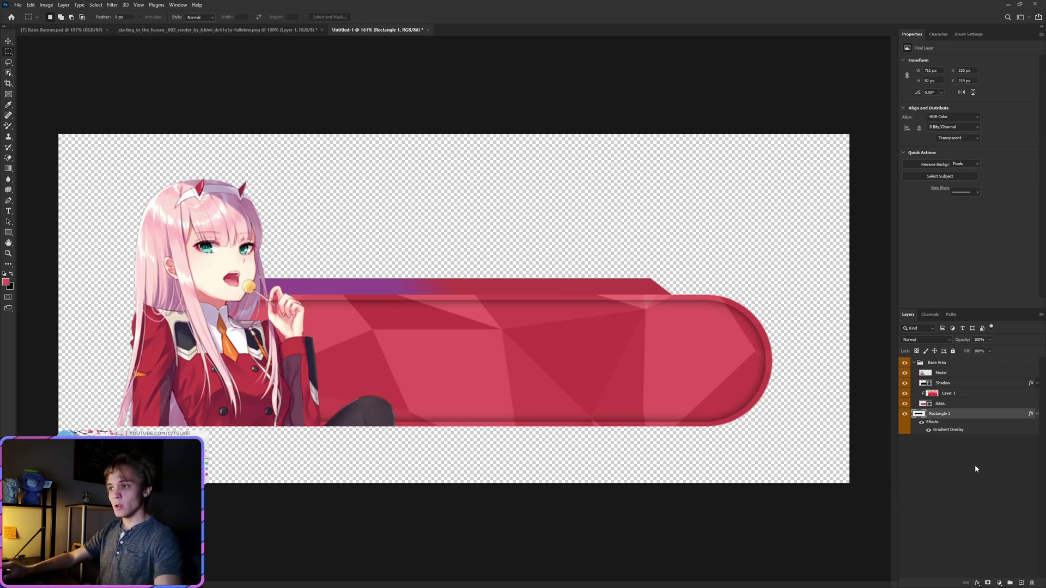
pyautogui.click(1036, 413)
pyautogui.hotkey('ctrl', '-')
pyautogui.hotkey('ctrl', '-')
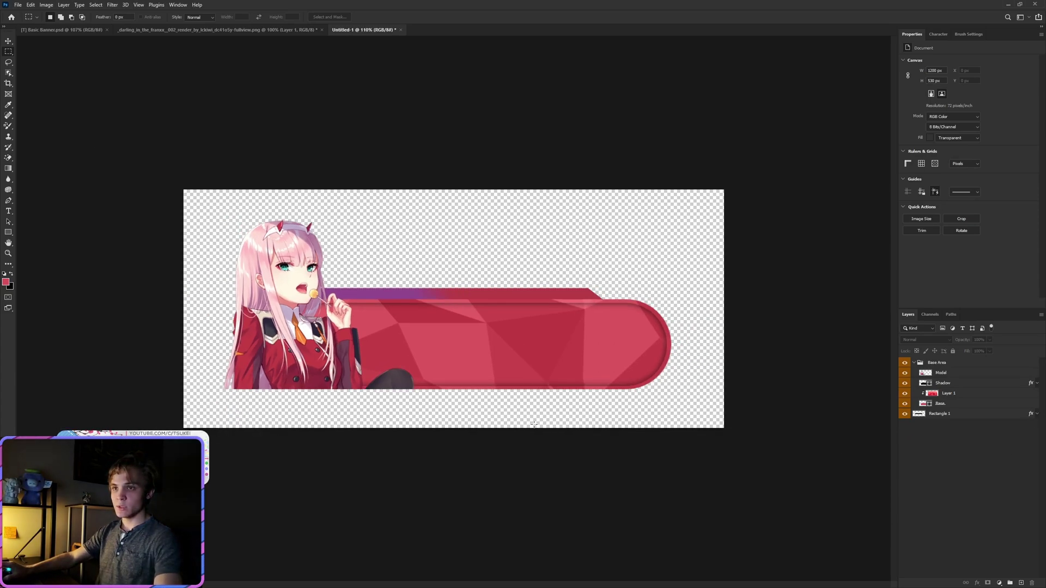
pyautogui.hotkey('ctrl', '+')
pyautogui.click(912, 364)
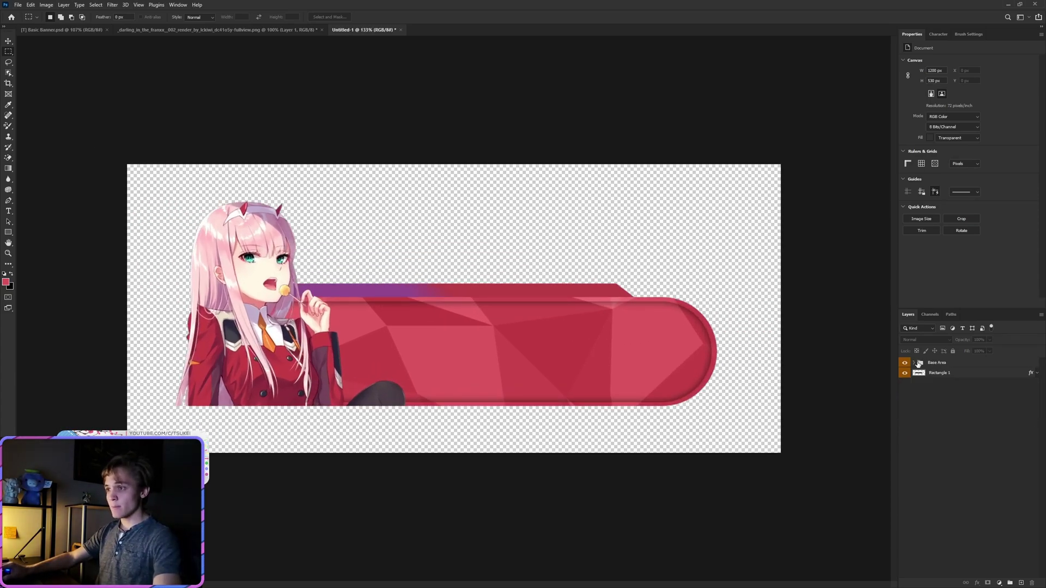
pyautogui.click(958, 363)
# Create a yellow-tagged group named 'Text' holding a new empty layer.
pyautogui.click(1021, 581)
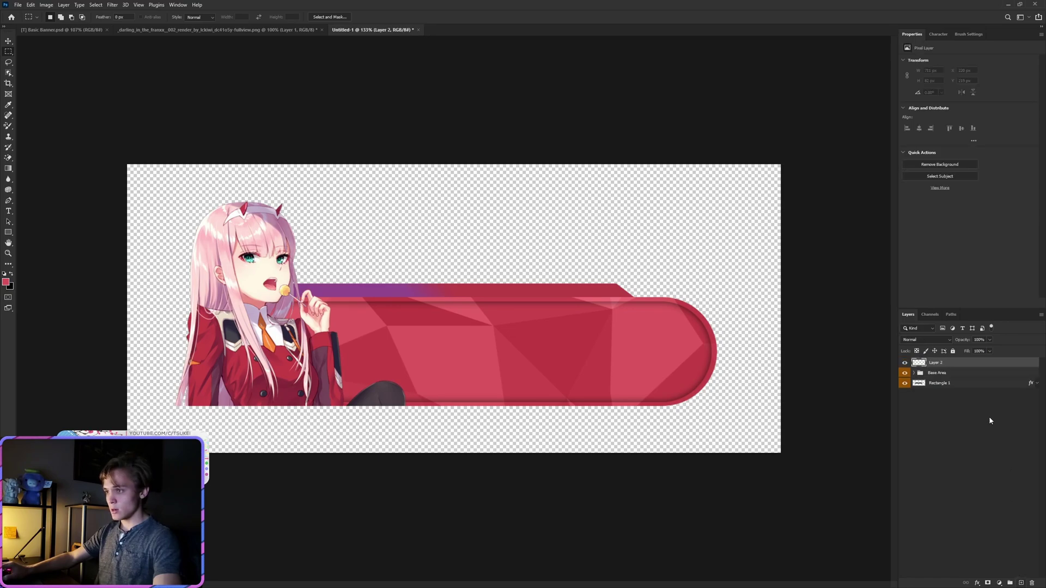
pyautogui.hotkey('ctrl', 'g')
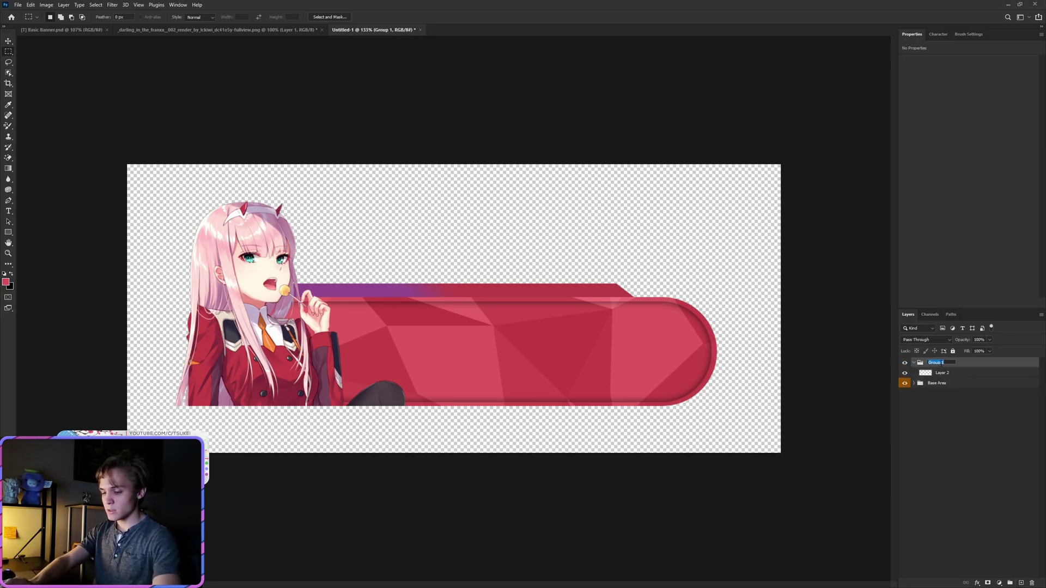
pyautogui.write('Text')
pyautogui.press('Return')
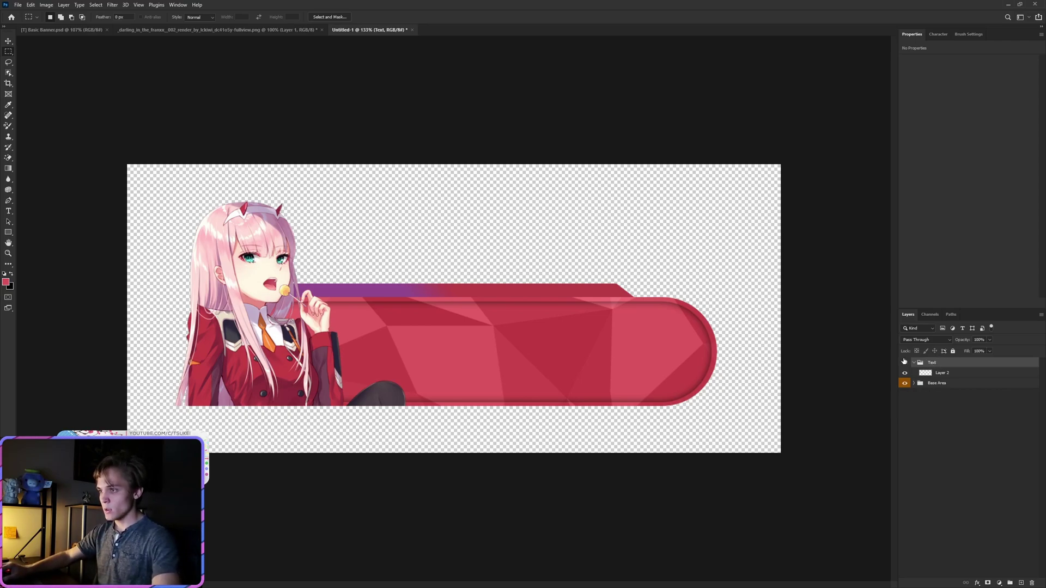
pyautogui.rightClick(905, 363)
pyautogui.click(927, 404)
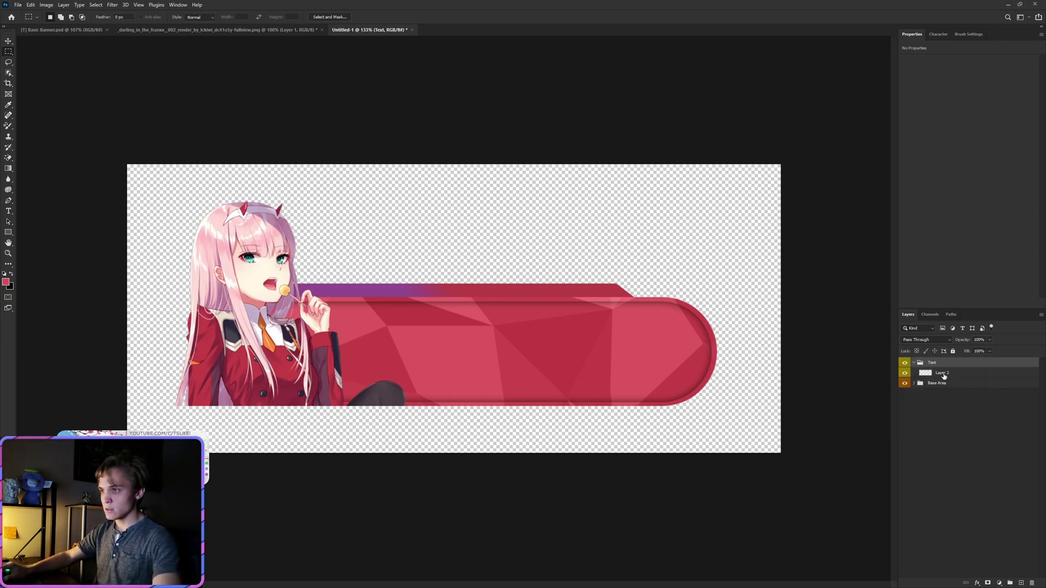
pyautogui.hotkey('ctrl', 'shift', 'alt', 'n')
# Set the type to white at 72 pt and commit the RULES text.
pyautogui.click(7, 213)
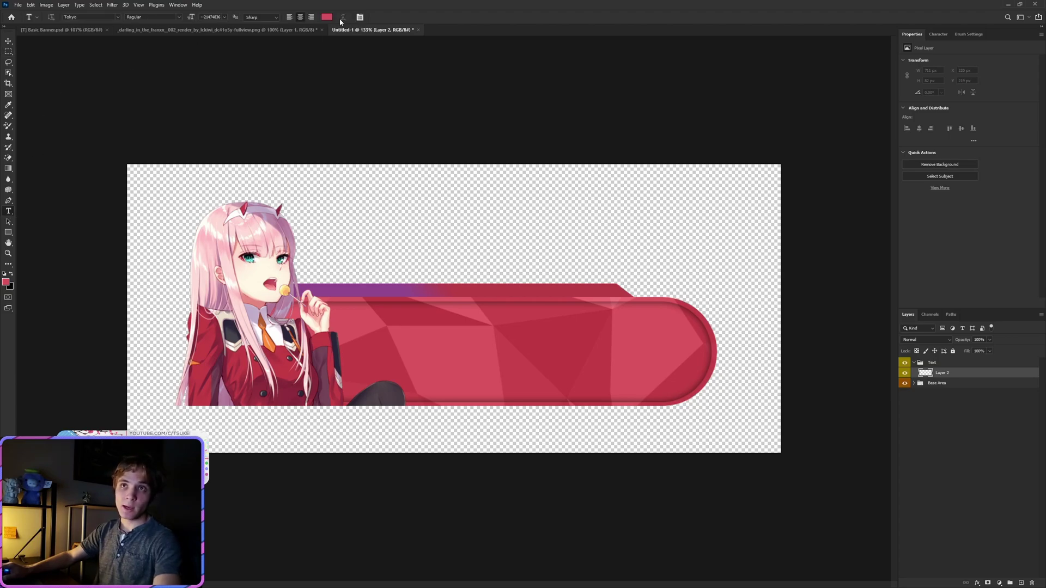
pyautogui.click(327, 17)
pyautogui.click(581, 99)
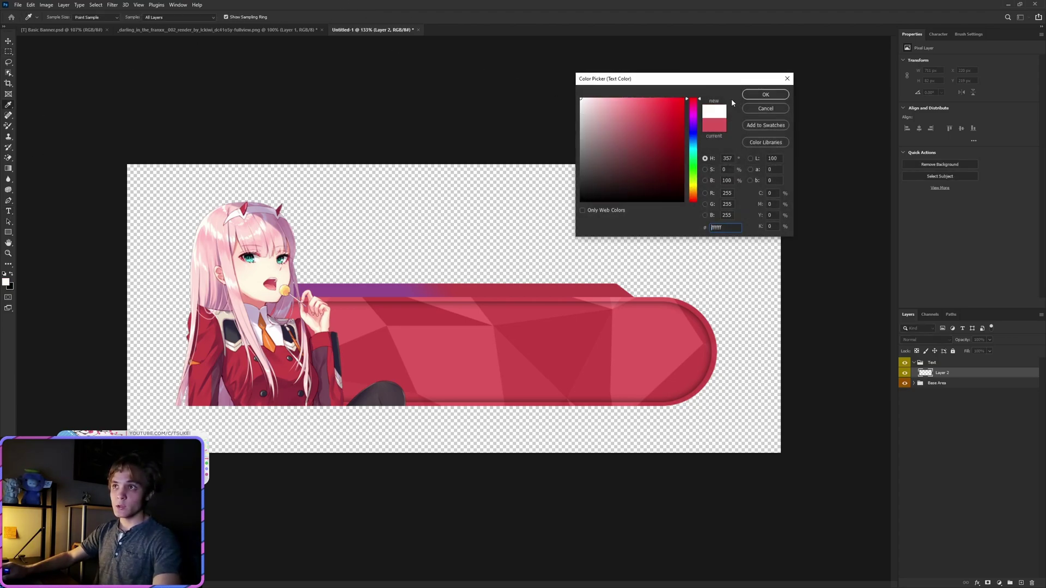
pyautogui.click(764, 95)
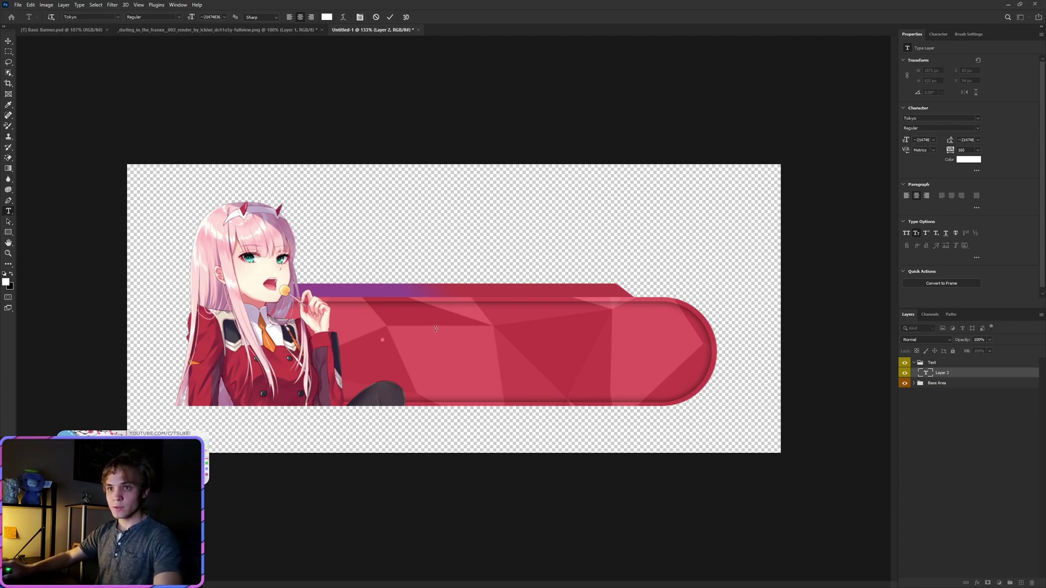
pyautogui.click(228, 18)
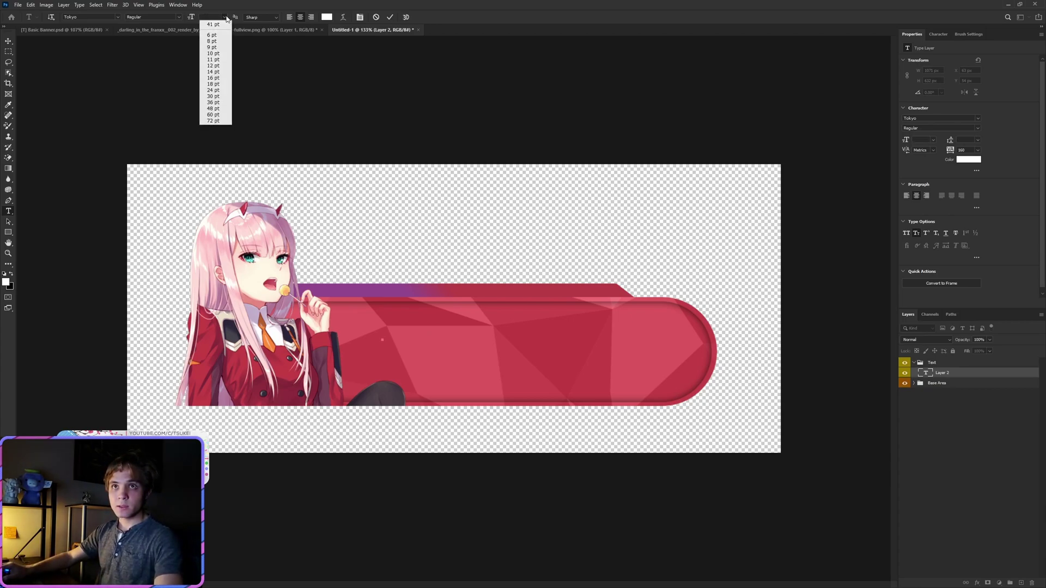
pyautogui.click(216, 121)
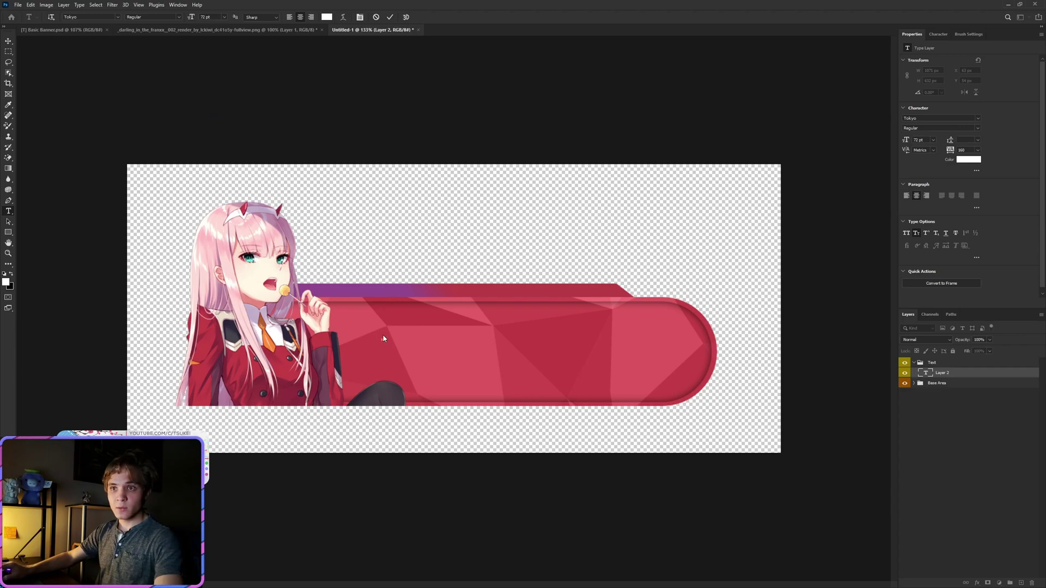
pyautogui.hotkey('ctrl', 'Return')
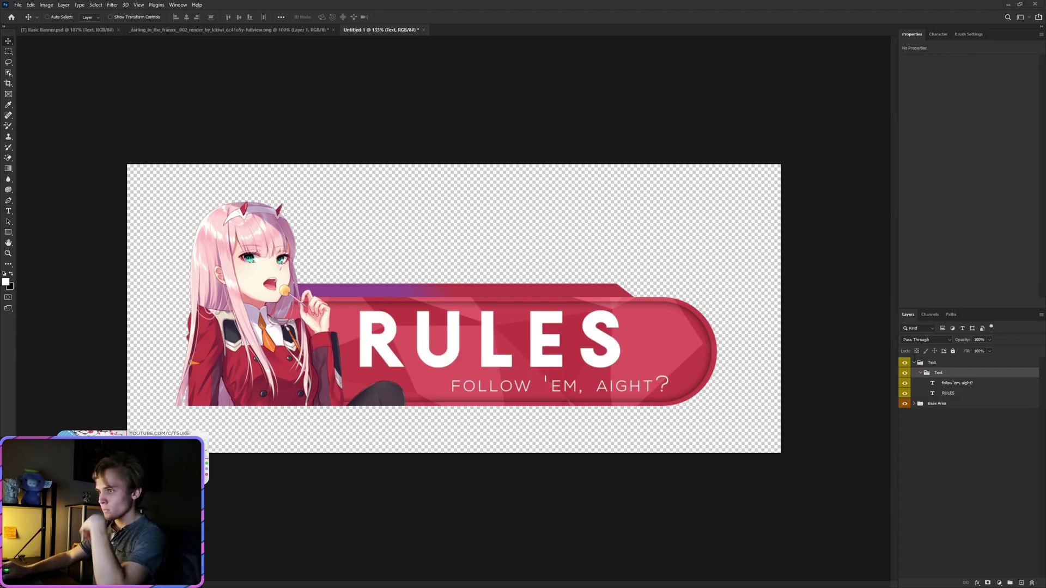
# Move the nested Text group to the top level and delete the empty leftover group.
pyautogui.moveTo(939, 374); pyautogui.dragTo(937, 361)
pyautogui.click(937, 395)
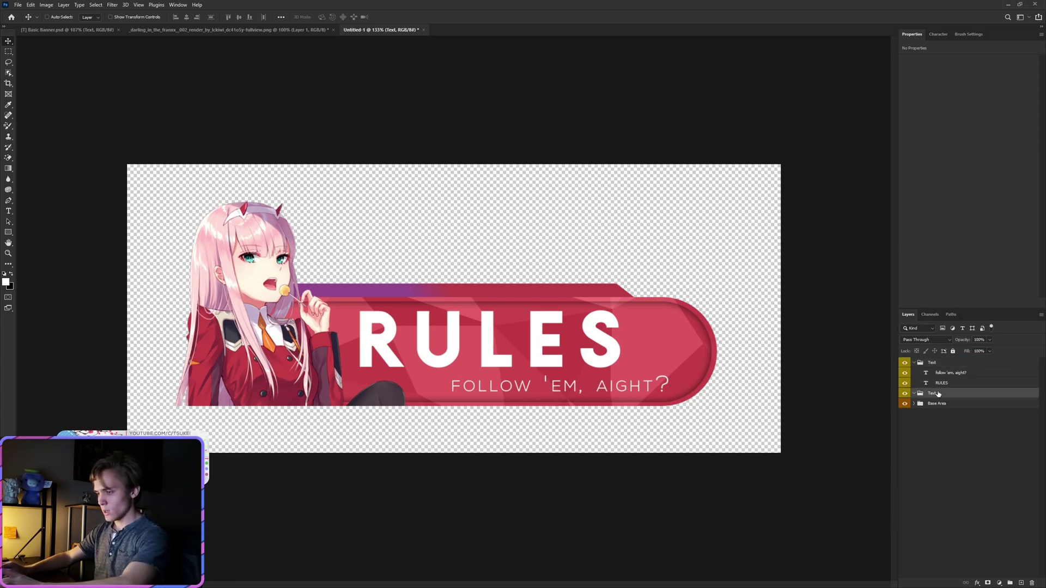
pyautogui.press('Delete')
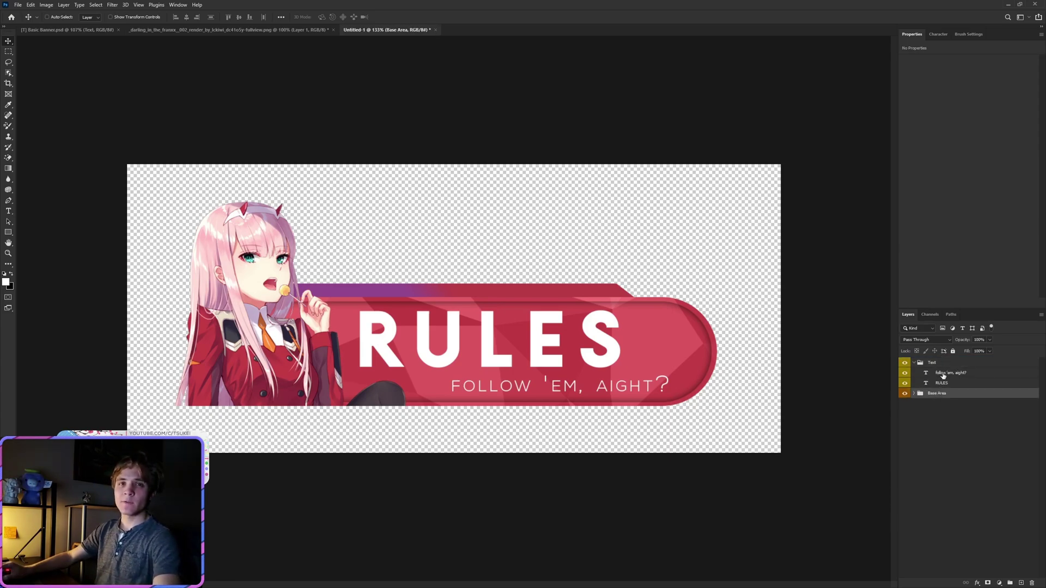
pyautogui.click(943, 375)
pyautogui.click(941, 384)
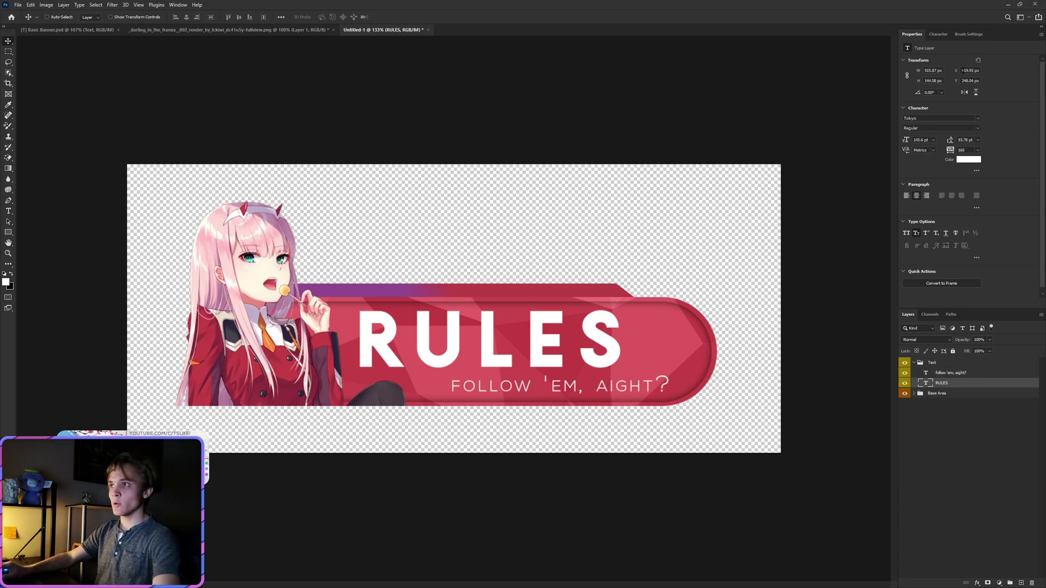
# Check the RULES and 'follow 'em, aight?' text layers, keeping both white.
pyautogui.click(9, 211)
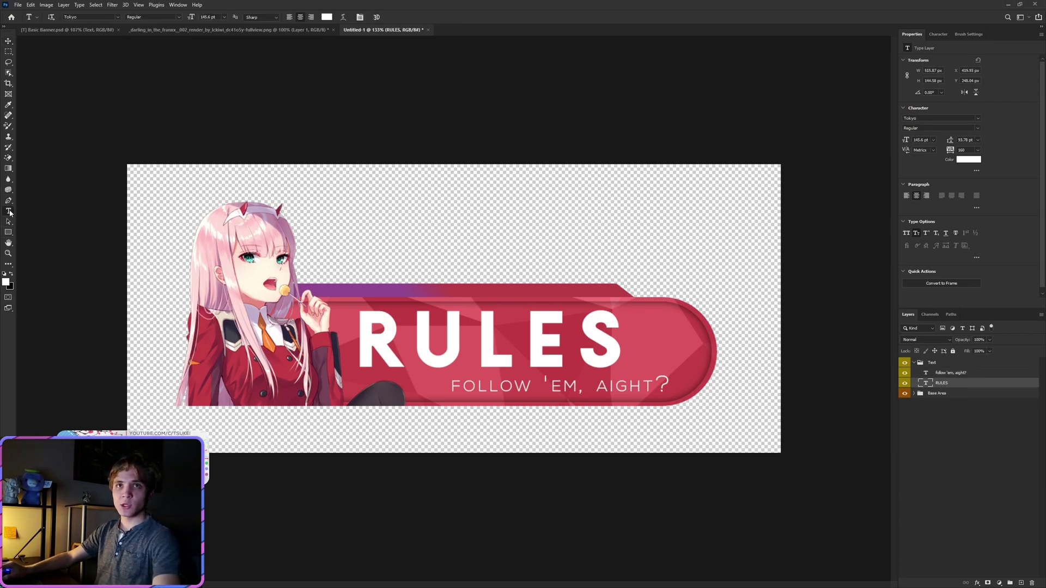
pyautogui.click(401, 323)
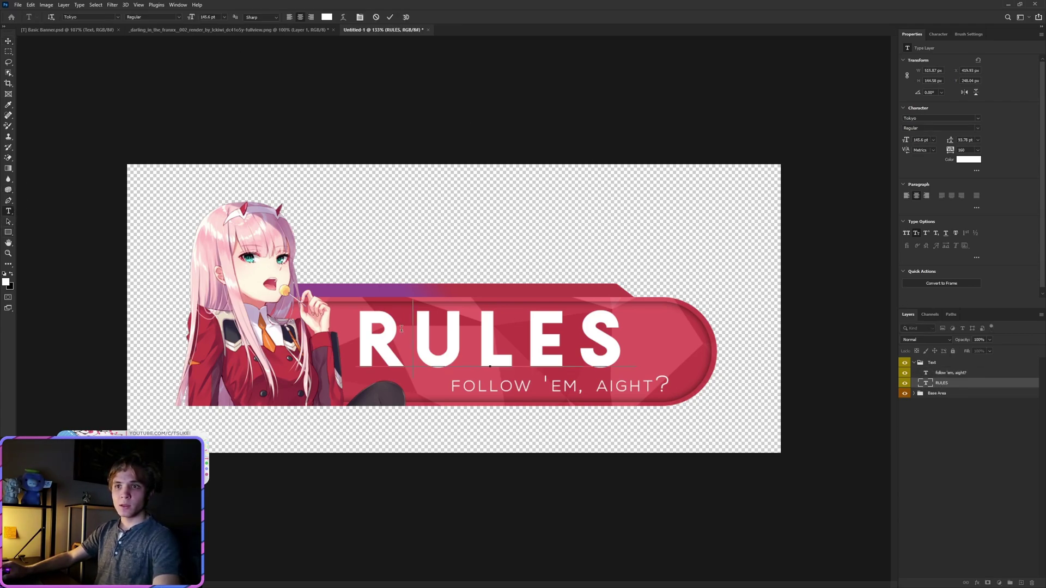
pyautogui.click(376, 17)
pyautogui.click(515, 387)
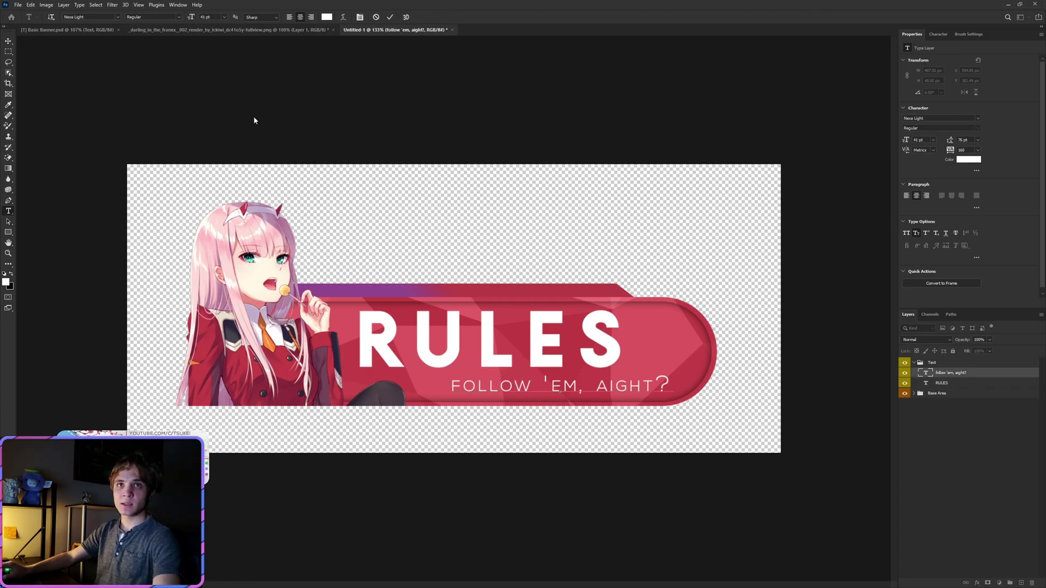
pyautogui.click(376, 17)
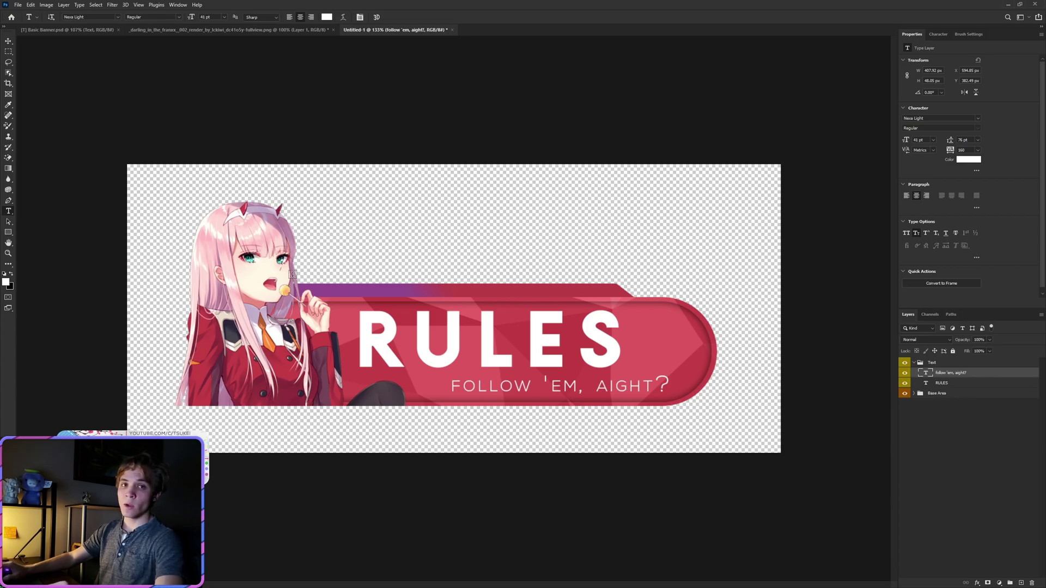
pyautogui.click(327, 17)
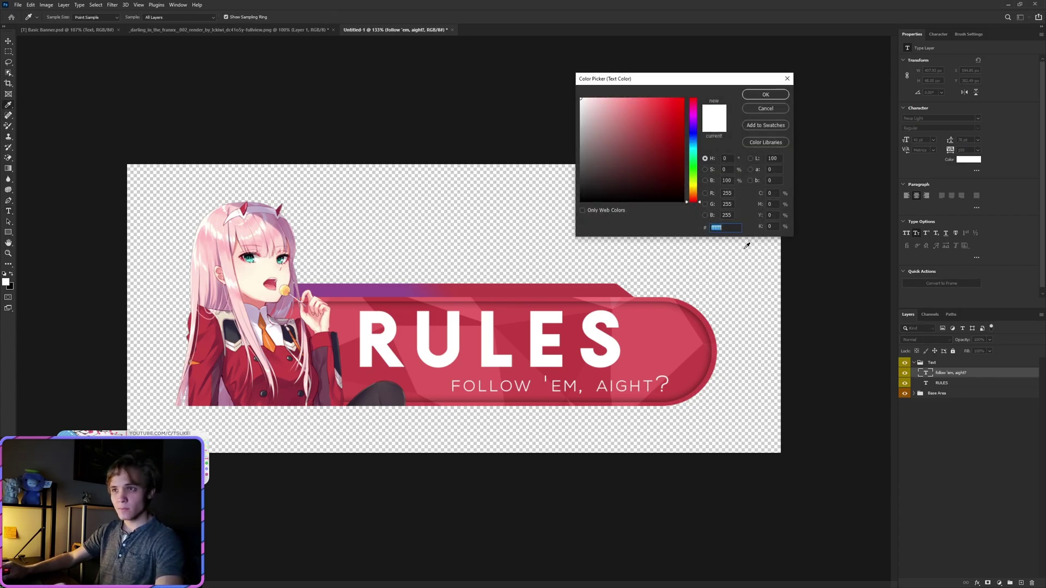
pyautogui.click(775, 96)
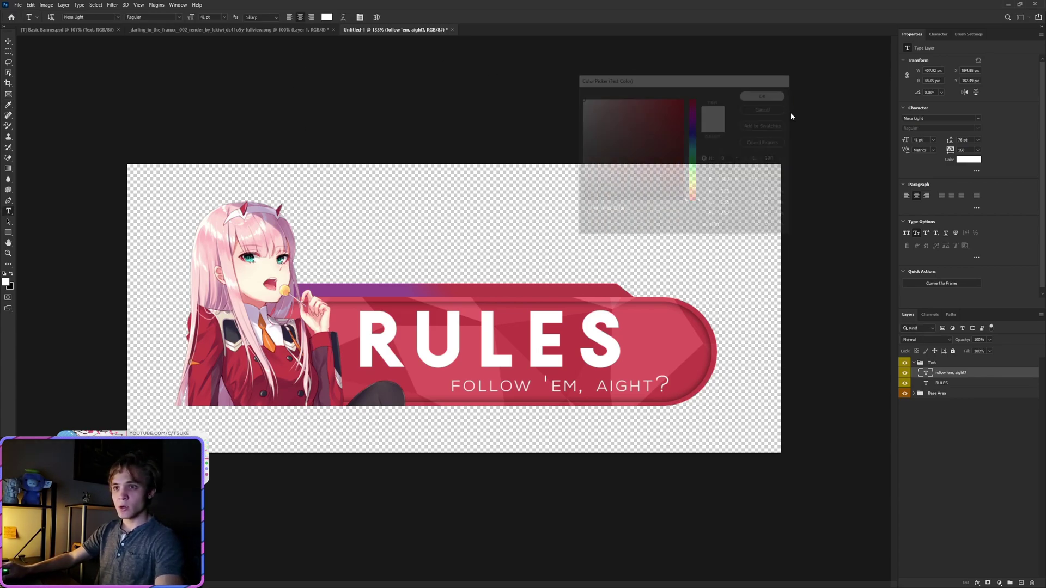
pyautogui.click(948, 434)
pyautogui.scroll(-2, 704, 475)
pyautogui.scroll(3, 718, 429)
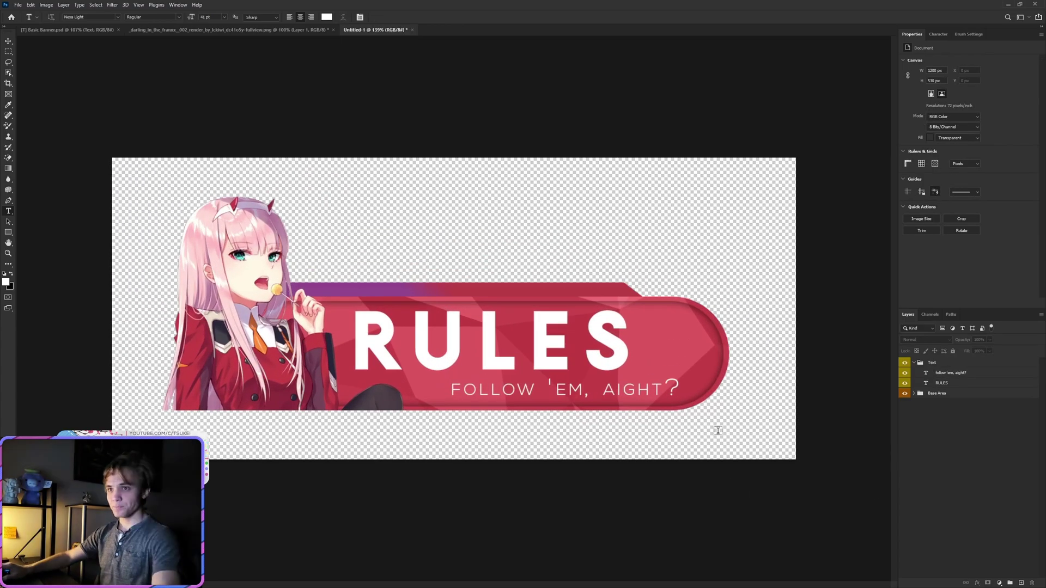
# Select the whole banner canvas and Copy Merged.
pyautogui.click(914, 363)
pyautogui.click(8, 51)
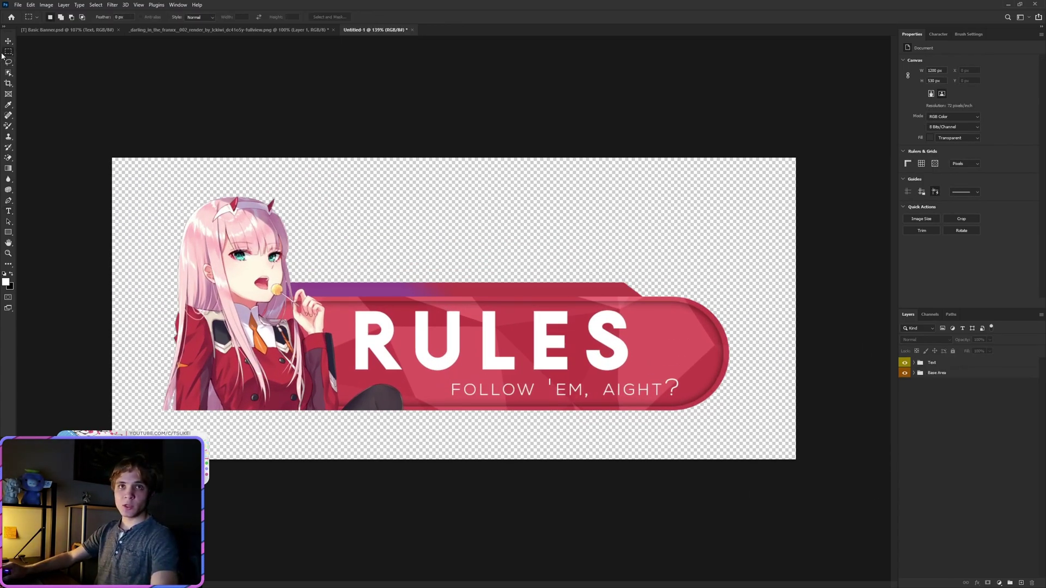
pyautogui.moveTo(106, 143); pyautogui.dragTo(801, 464)
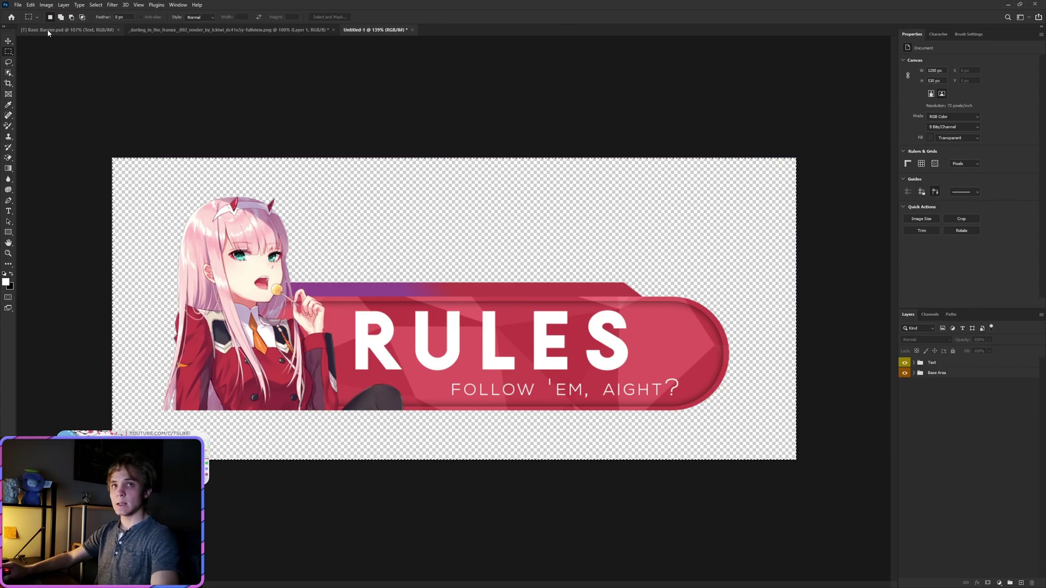
pyautogui.click(30, 4)
pyautogui.click(54, 69)
# Paste into a new 1005×376 Clipboard-preset document and delete its Background layer.
pyautogui.click(18, 4)
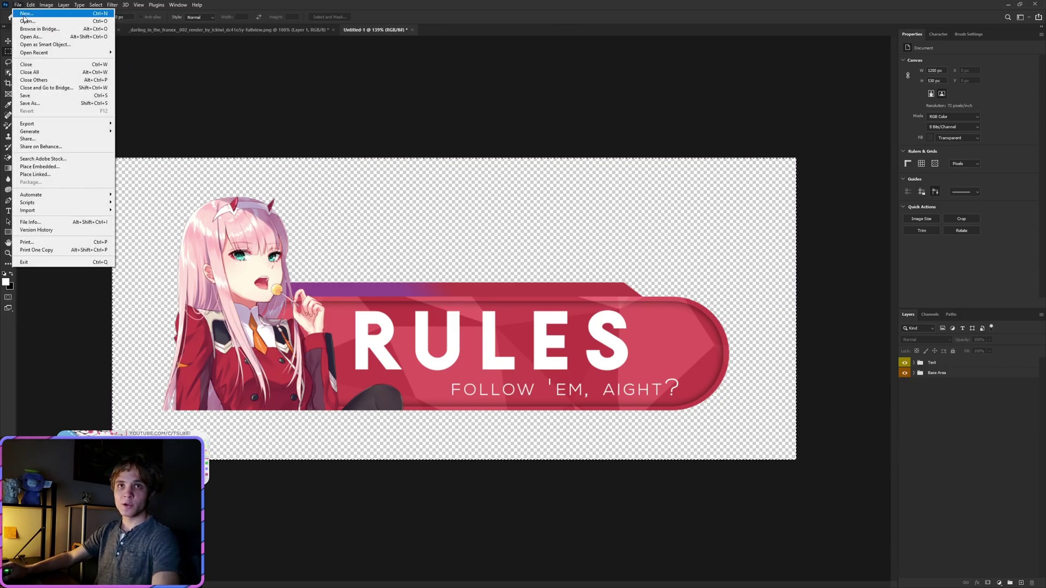
pyautogui.click(32, 13)
pyautogui.click(546, 381)
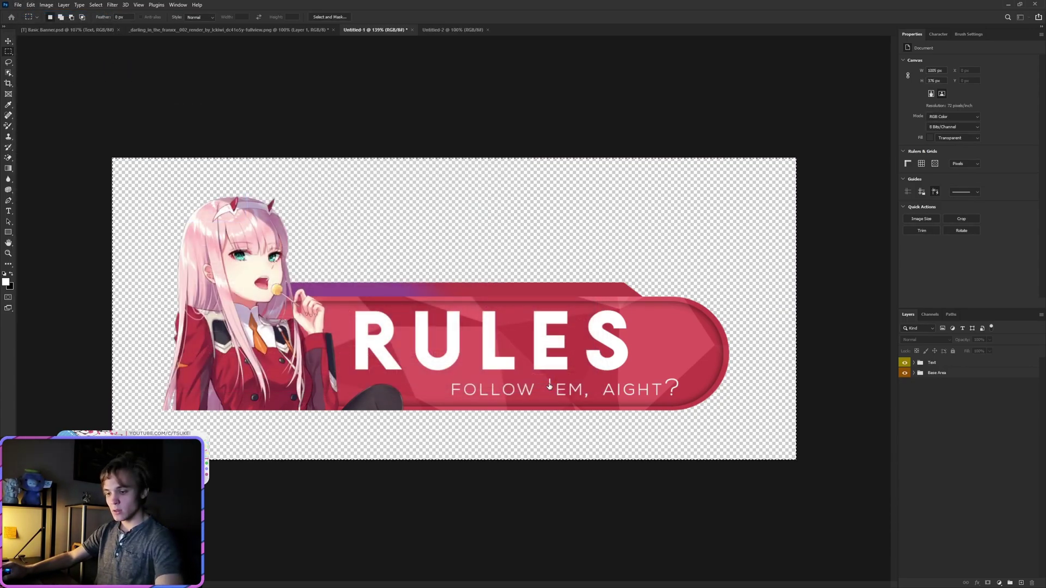
pyautogui.hotkey('ctrl', 'v')
pyautogui.click(941, 372)
pyautogui.press('Delete')
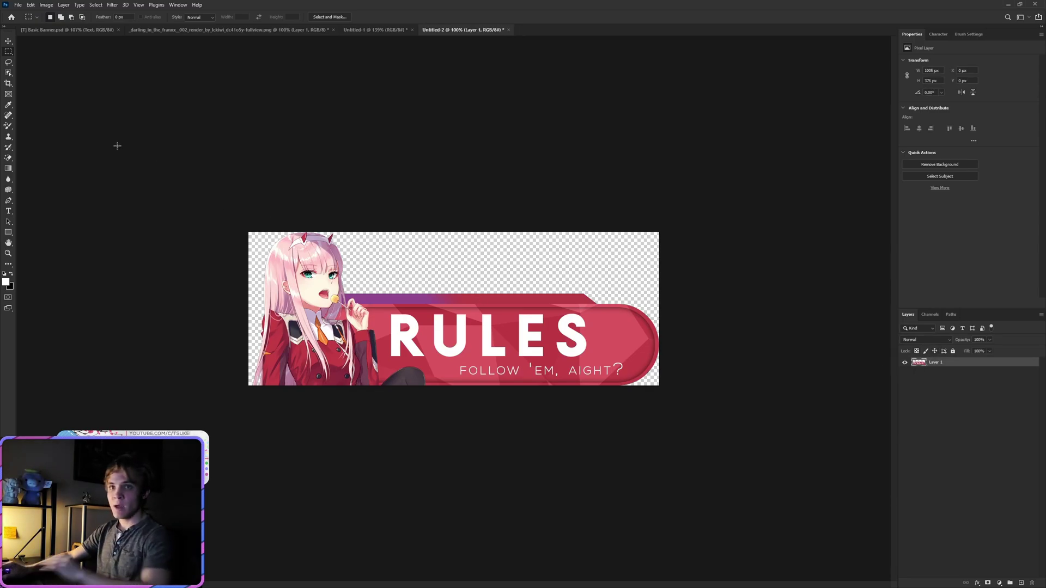
pyautogui.click(18, 5)
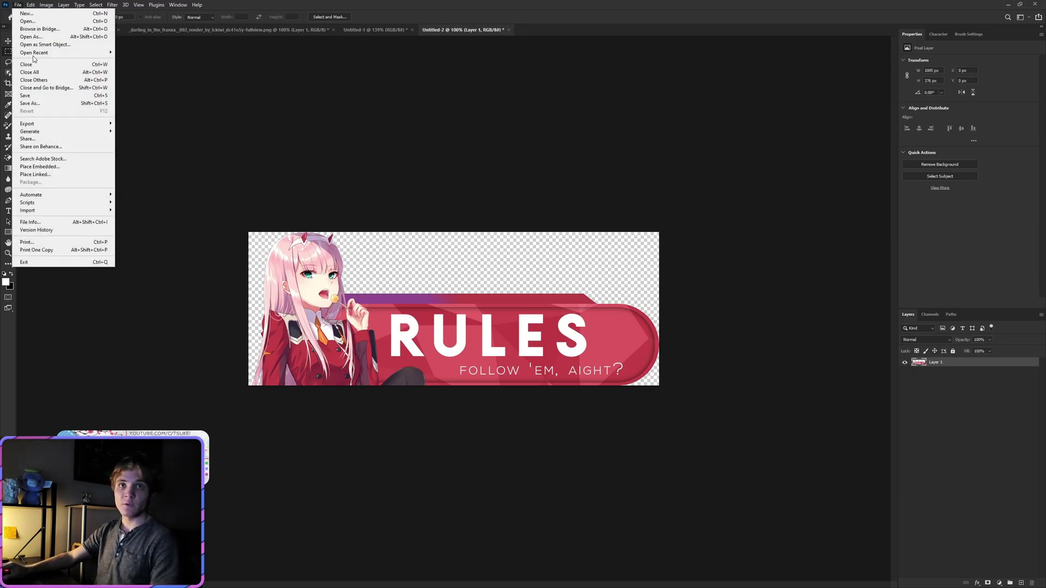
pyautogui.moveTo(59, 124)
pyautogui.click(146, 156)
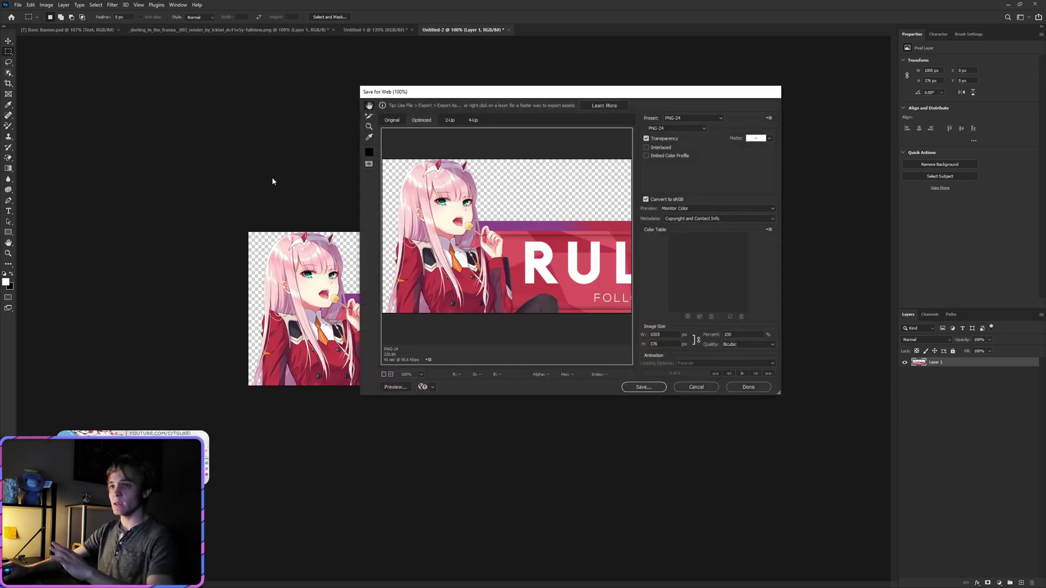
pyautogui.click(696, 387)
pyautogui.click(18, 5)
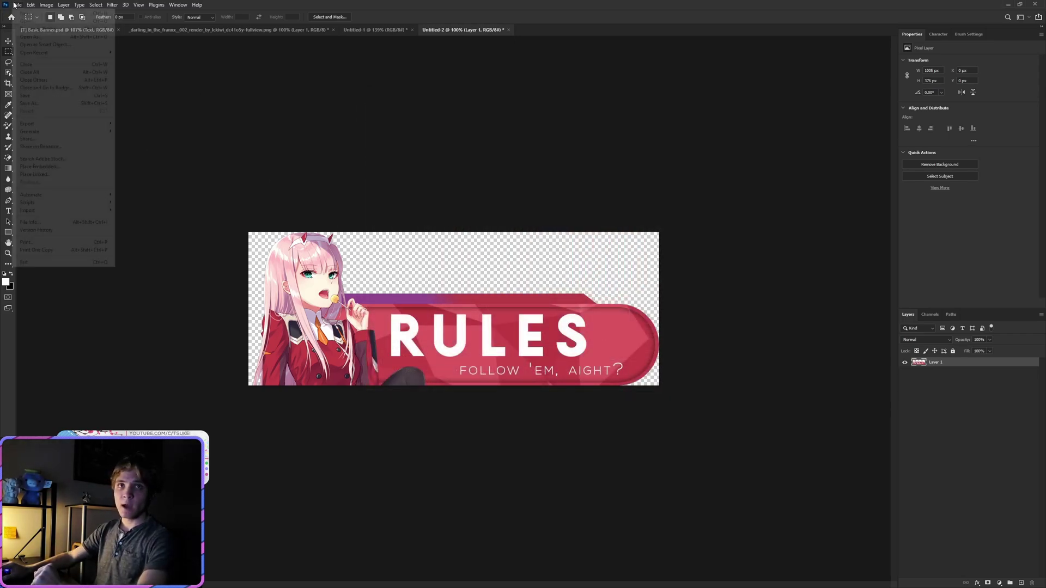
pyautogui.click(636, 31)
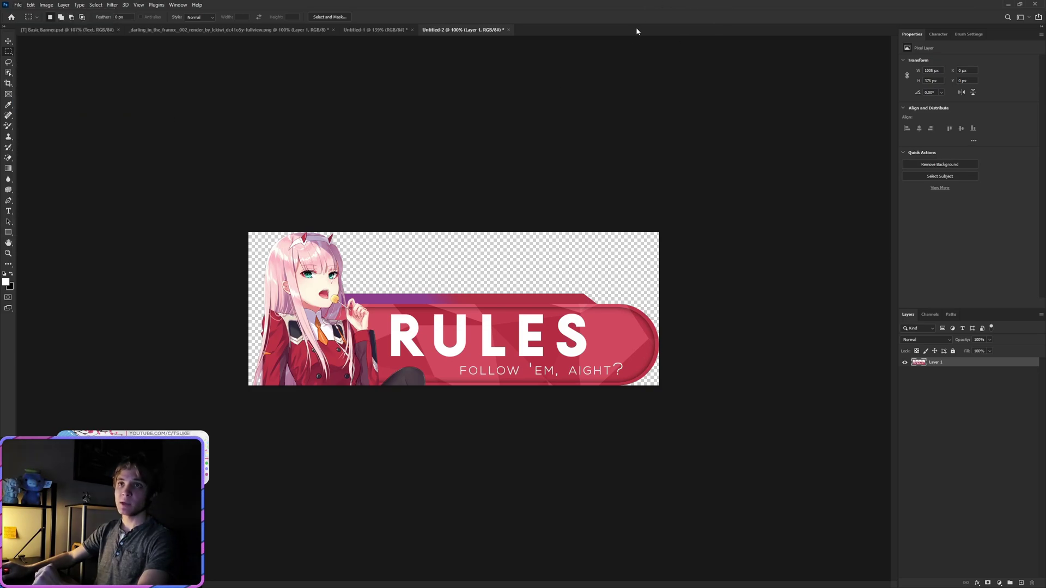